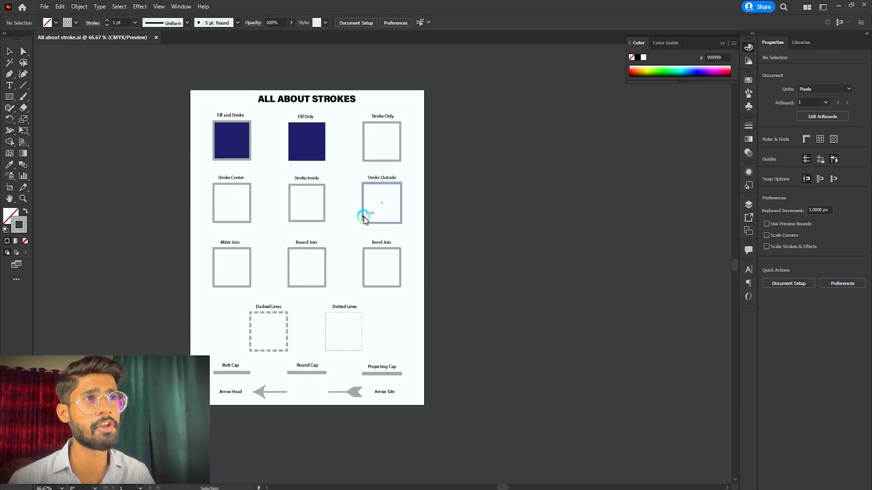
# - Examine the Fill and Stroke and Fill Only example squares up close
pyautogui.scroll(2, 255, 105)
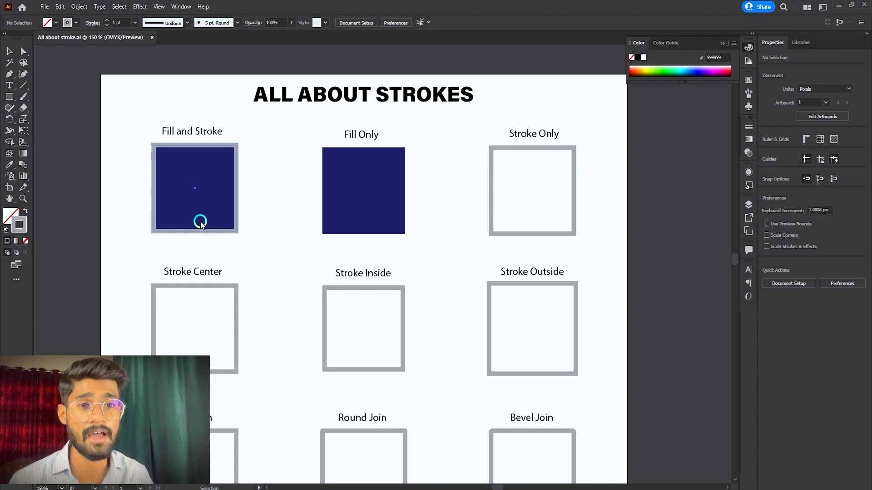
pyautogui.scroll(2, 136, 156)
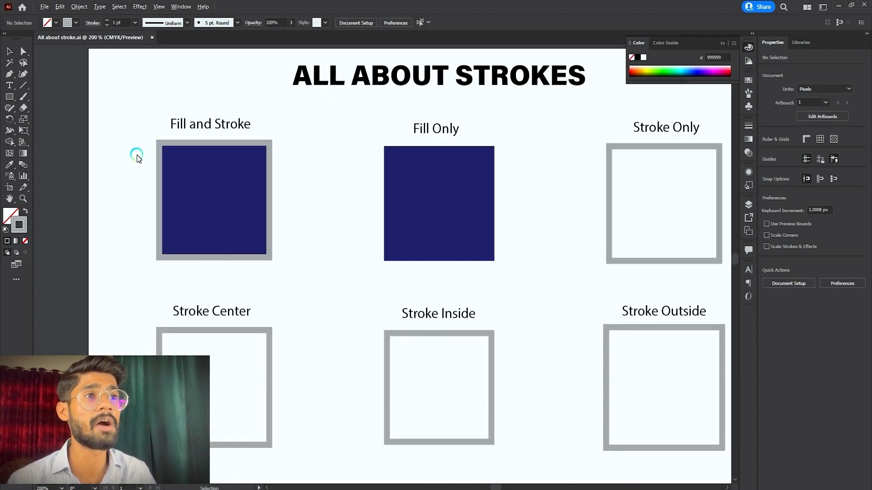
pyautogui.scroll(1, 201, 186)
pyautogui.scroll(1, 232, 202)
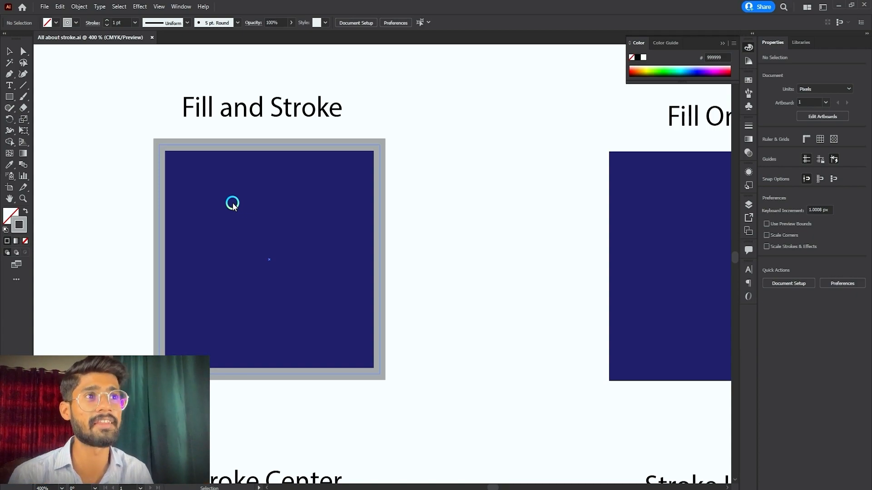
pyautogui.scroll(-1, 140, 293)
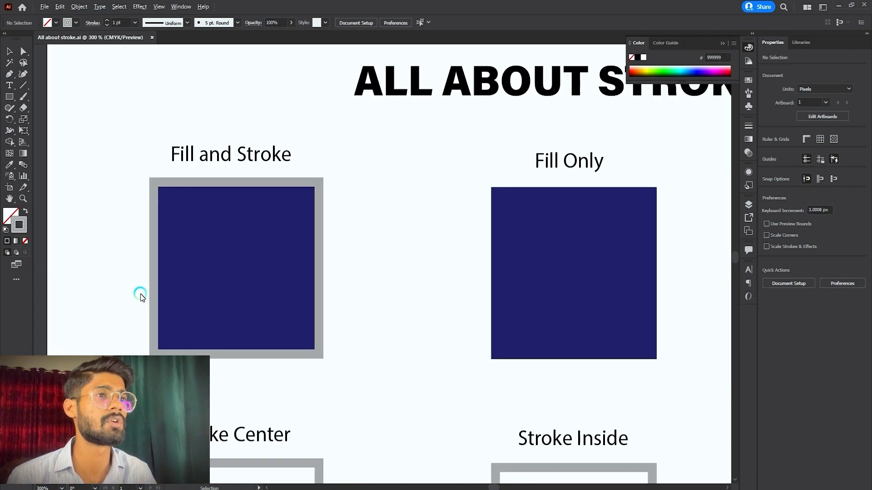
pyautogui.scroll(-2, 668, 287)
pyautogui.scroll(1, 695, 282)
pyautogui.scroll(4, 705, 282)
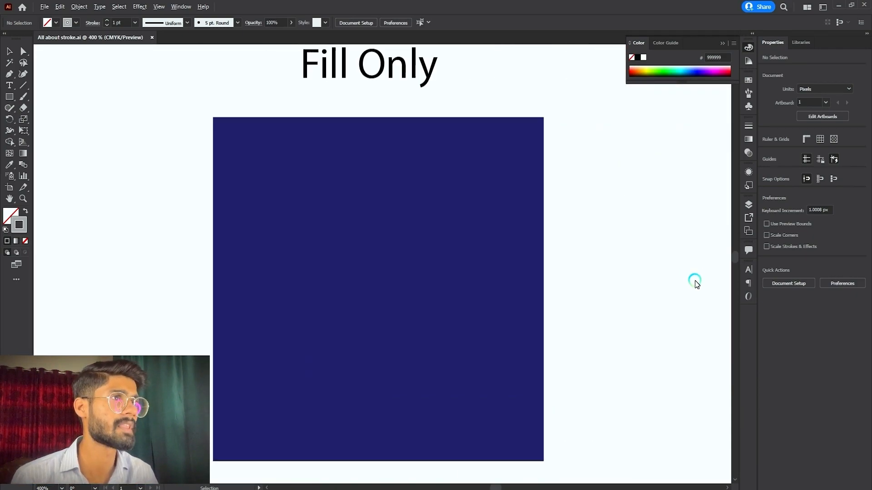
# - Select the Fill Only square and bring its fill colour to the front for inspection
pyautogui.scroll(-2, 438, 271)
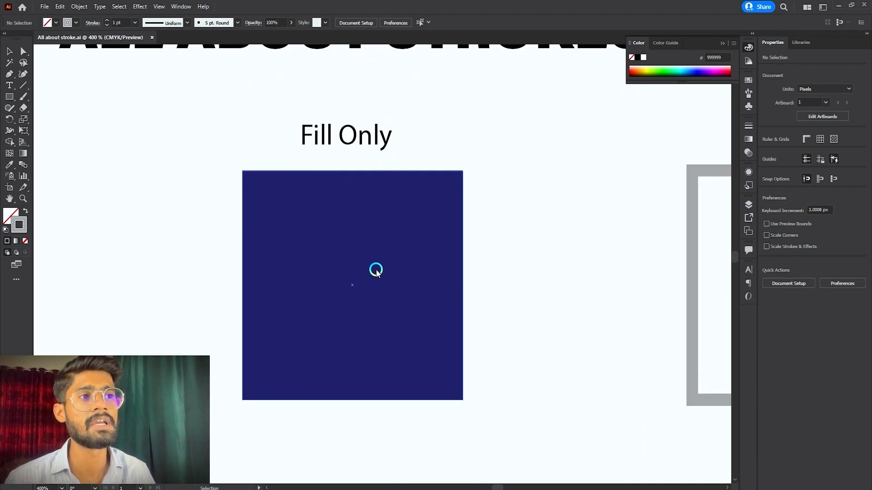
pyautogui.click(377, 235)
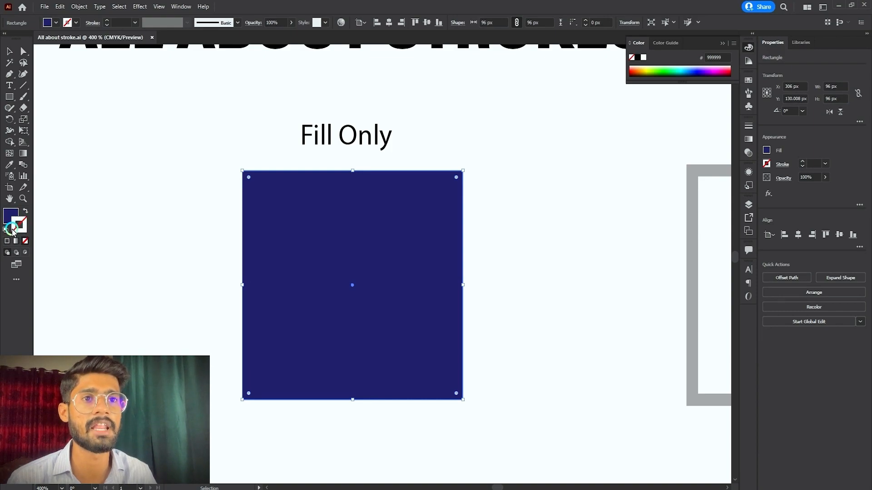
pyautogui.click(10, 218)
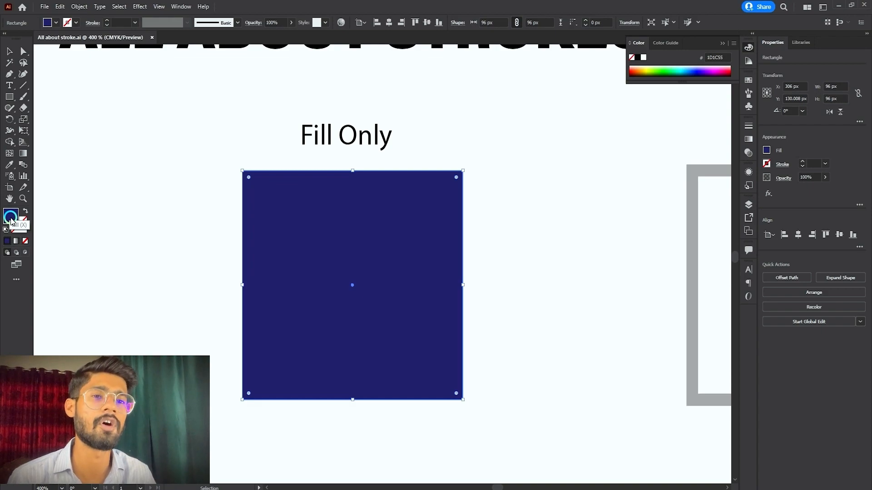
# - Select the Fill and Stroke square and activate its stroke and its fill in turn to inspect both
pyautogui.scroll(-3, 282, 257)
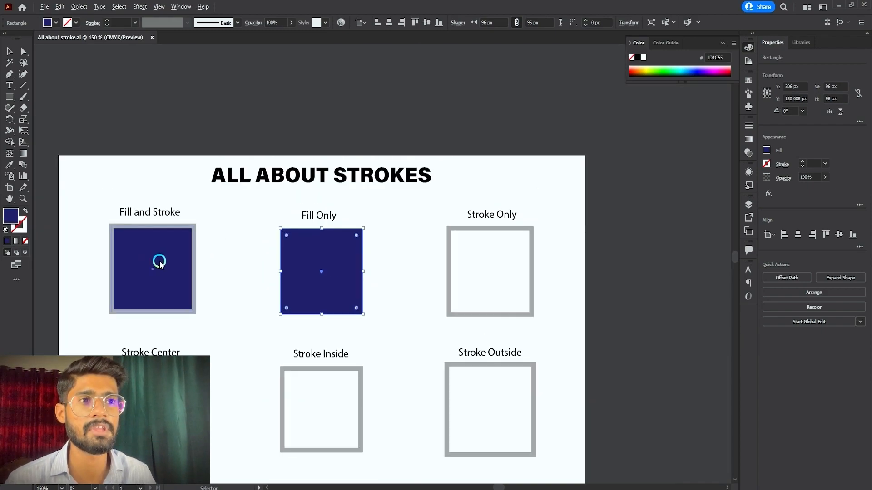
pyautogui.scroll(3, 135, 257)
pyautogui.click(212, 257)
pyautogui.click(24, 233)
pyautogui.click(8, 220)
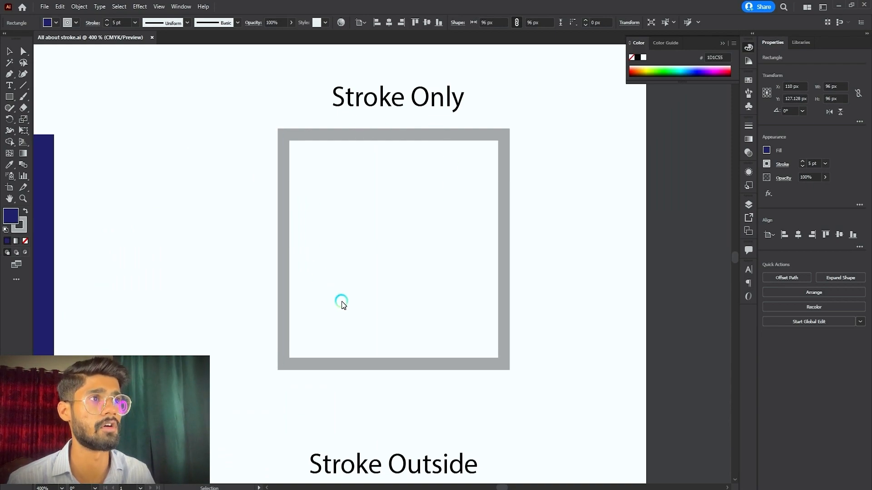
# - Select the Stroke Only square by its outline and test whether its empty interior can be grabbed
pyautogui.click(396, 137)
pyautogui.click(394, 135)
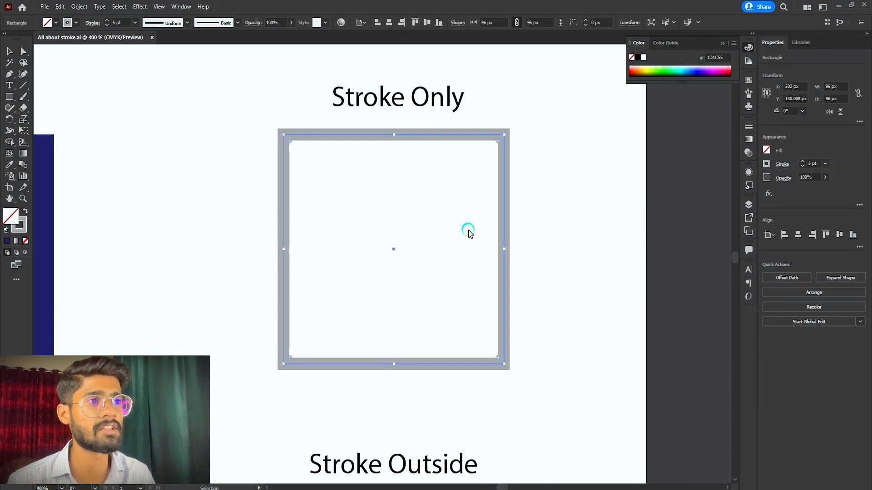
pyautogui.click(402, 232)
pyautogui.moveTo(436, 150); pyautogui.dragTo(368, 364)
pyautogui.moveTo(339, 241); pyautogui.dragTo(334, 303)
pyautogui.moveTo(435, 199); pyautogui.dragTo(358, 256)
pyautogui.moveTo(437, 223); pyautogui.dragTo(366, 363)
pyautogui.moveTo(348, 187); pyautogui.dragTo(405, 318)
pyautogui.moveTo(362, 220); pyautogui.dragTo(424, 296)
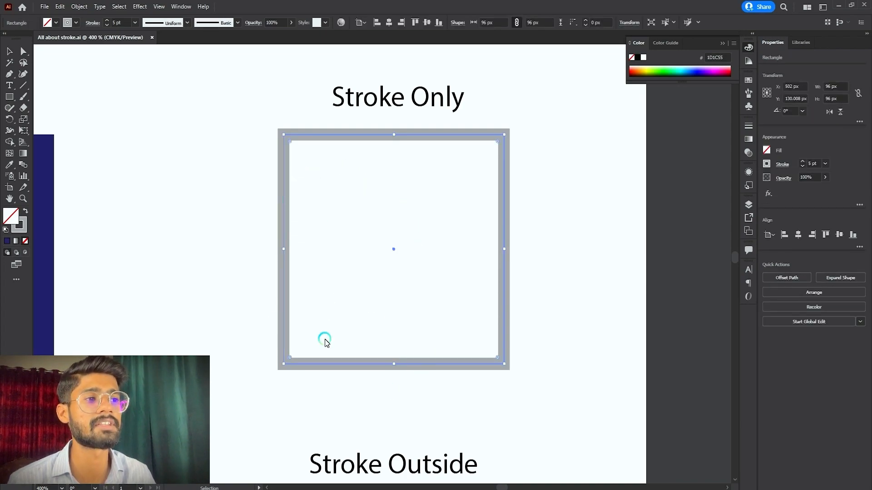
# - Move the Stroke Only square by its outline and undo the move
pyautogui.moveTo(284, 306); pyautogui.dragTo(207, 342)
pyautogui.hotkey('ctrl', 'z')
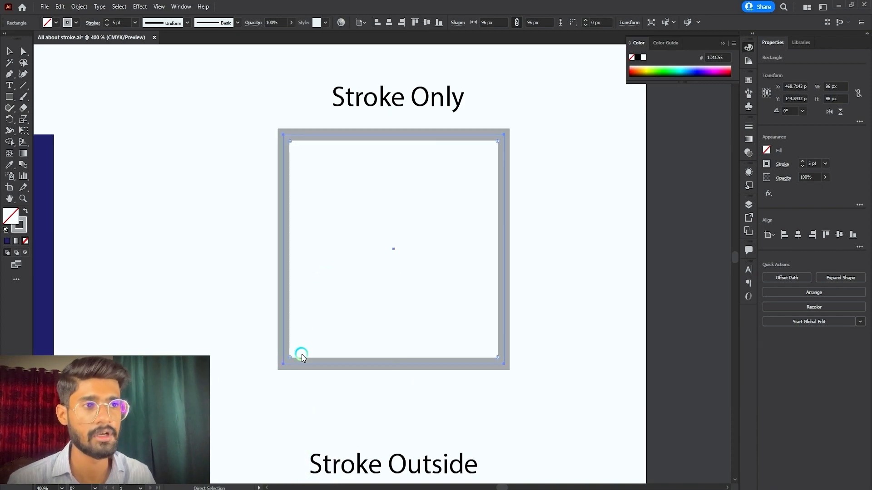
pyautogui.press('v')
# - Move the Fill Only square slightly by its filled interior, undo the moves and deselect it
pyautogui.scroll(-2, 451, 314)
pyautogui.scroll(2, 164, 282)
pyautogui.moveTo(164, 281)
pyautogui.mouseDown()
pyautogui.moveTo(247, 212)
pyautogui.moveTo(222, 271)
pyautogui.moveTo(157, 271)
pyautogui.mouseUp()
pyautogui.moveTo(332, 252)
pyautogui.mouseDown()
pyautogui.moveTo(356, 268)
pyautogui.moveTo(302, 258)
pyautogui.moveTo(323, 257)
pyautogui.mouseUp()
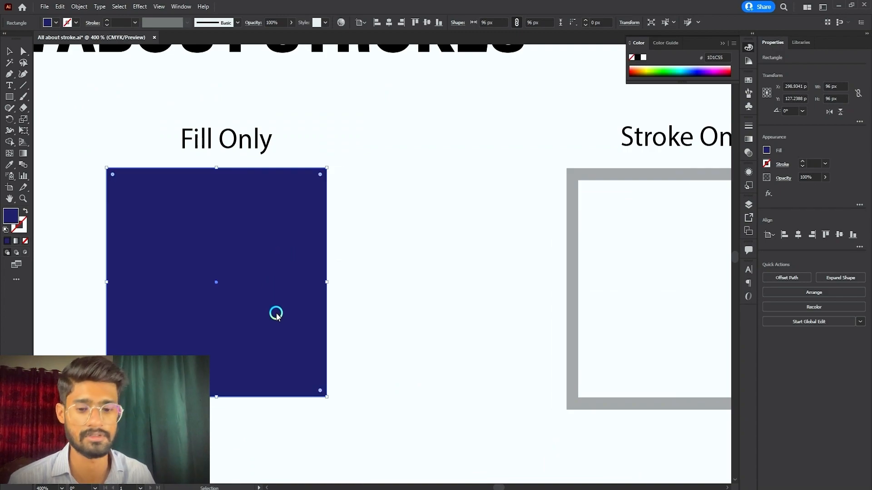
pyautogui.press('a')
pyautogui.hotkey('ctrl', 'z')
pyautogui.hotkey('ctrl', 'z')
pyautogui.hotkey('ctrl', 'z')
pyautogui.press('v')
pyautogui.click(417, 282)
# - Select the Stroke Center square and examine where its path runs within the stroke
pyautogui.scroll(-2, 404, 267)
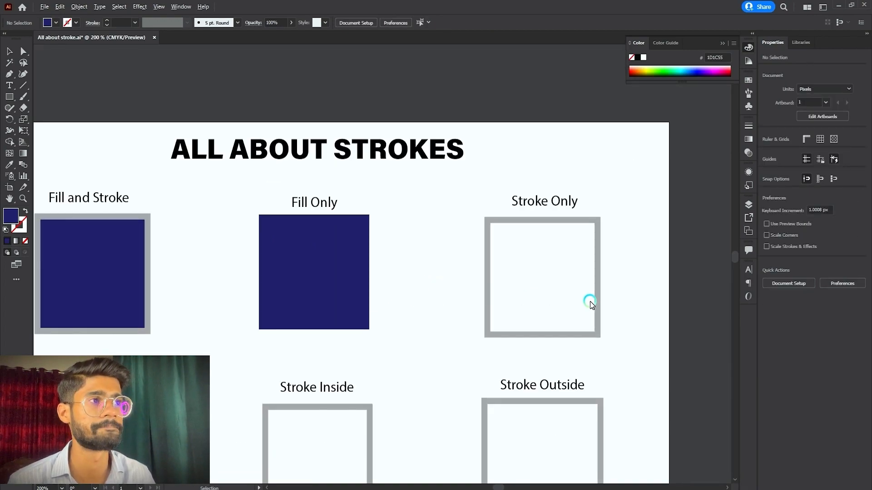
pyautogui.scroll(-3, 599, 301)
pyautogui.scroll(-1, 545, 309)
pyautogui.scroll(1, 500, 315)
pyautogui.scroll(3, 467, 321)
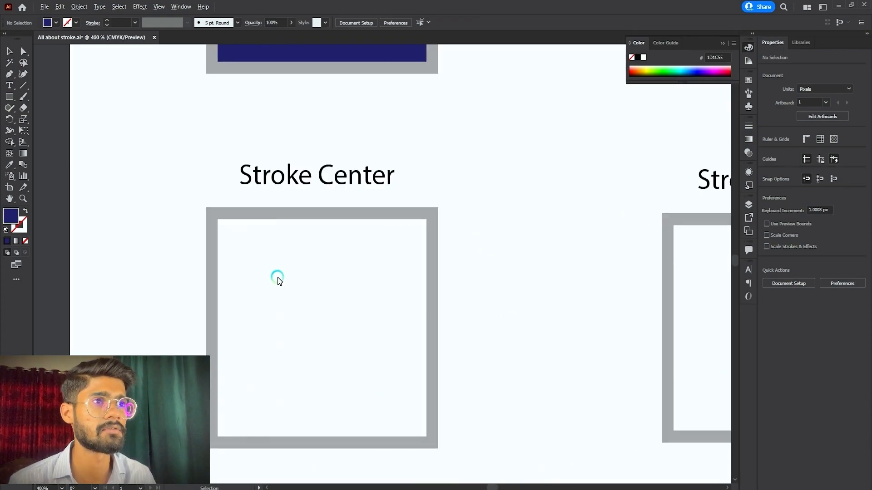
pyautogui.scroll(-1, 276, 279)
pyautogui.scroll(1, 306, 264)
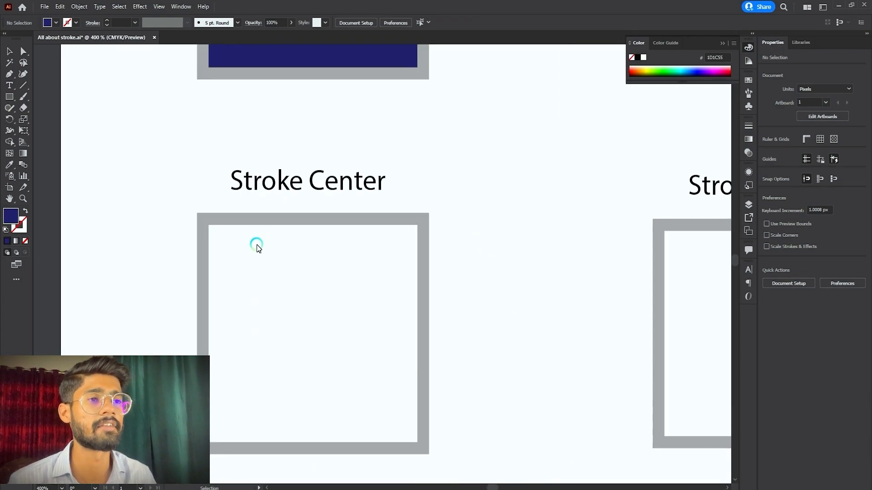
pyautogui.click(274, 219)
pyautogui.scroll(3, 273, 220)
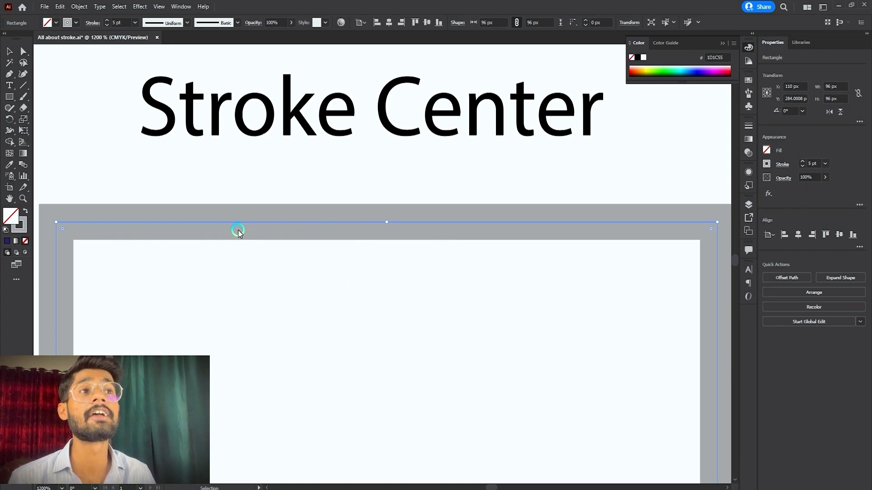
pyautogui.scroll(-3, 186, 211)
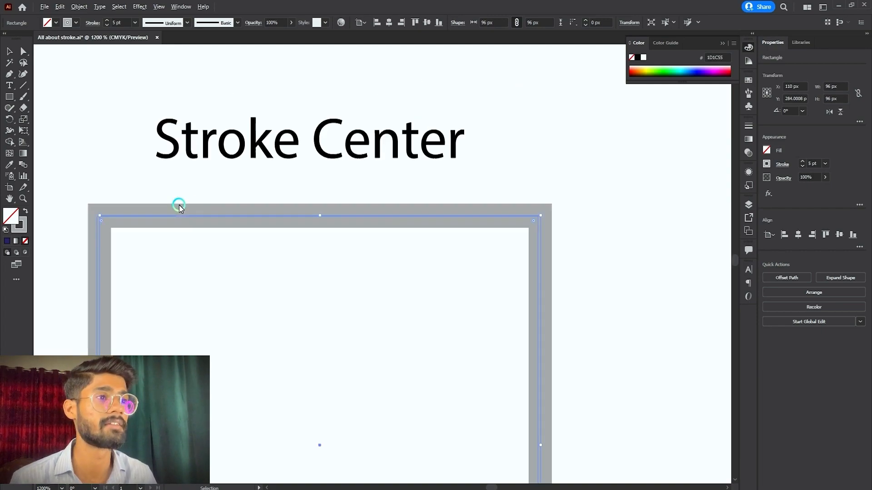
# - Select the Stroke Inside square and examine where its path lies relative to the stroke
pyautogui.scroll(2, 681, 211)
pyautogui.scroll(-1, 458, 196)
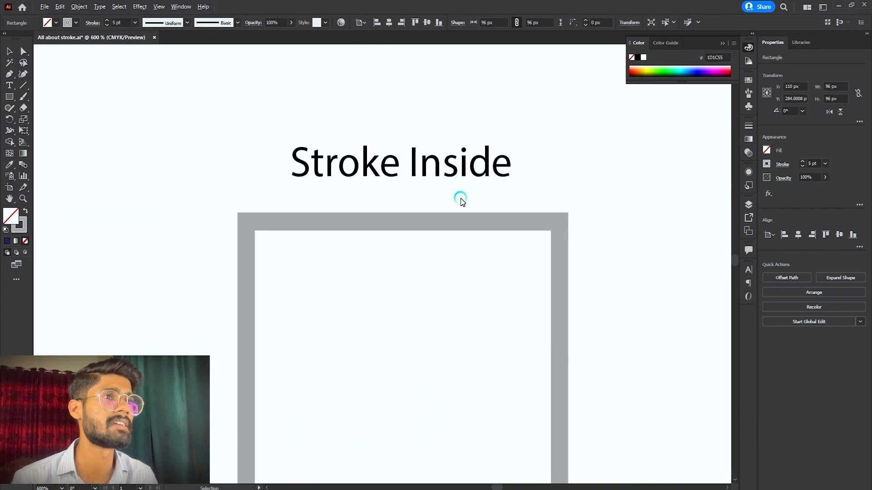
pyautogui.scroll(-2, 459, 196)
pyautogui.scroll(-1, 394, 190)
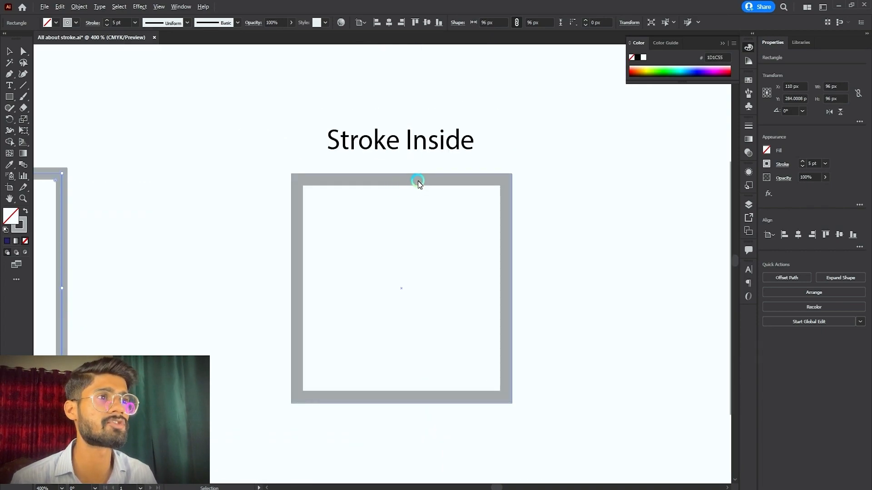
pyautogui.scroll(1, 418, 179)
pyautogui.scroll(2, 413, 173)
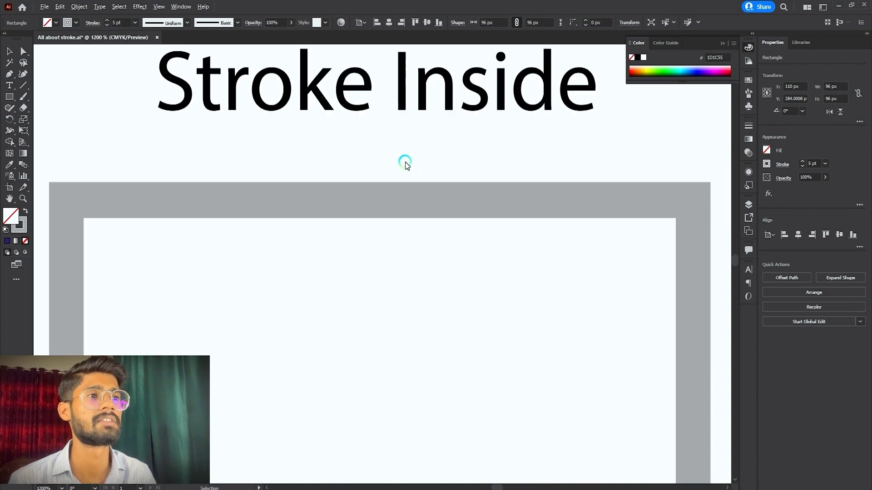
pyautogui.scroll(1, 394, 213)
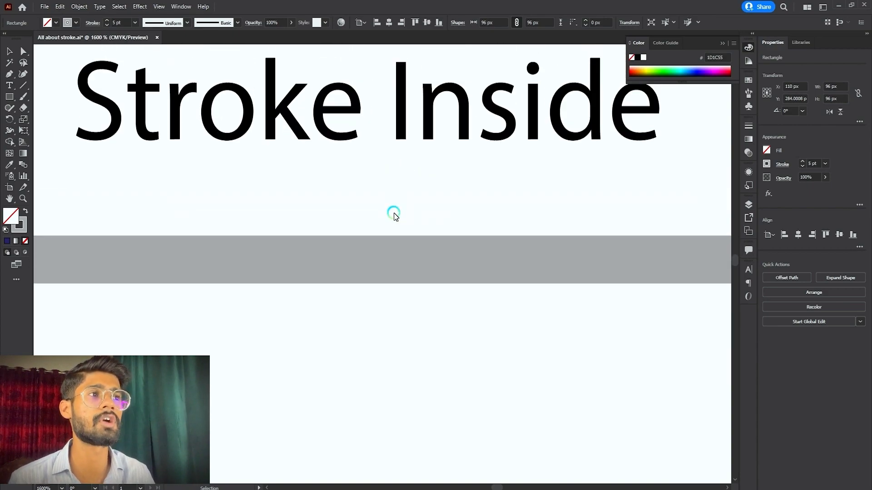
pyautogui.click(387, 236)
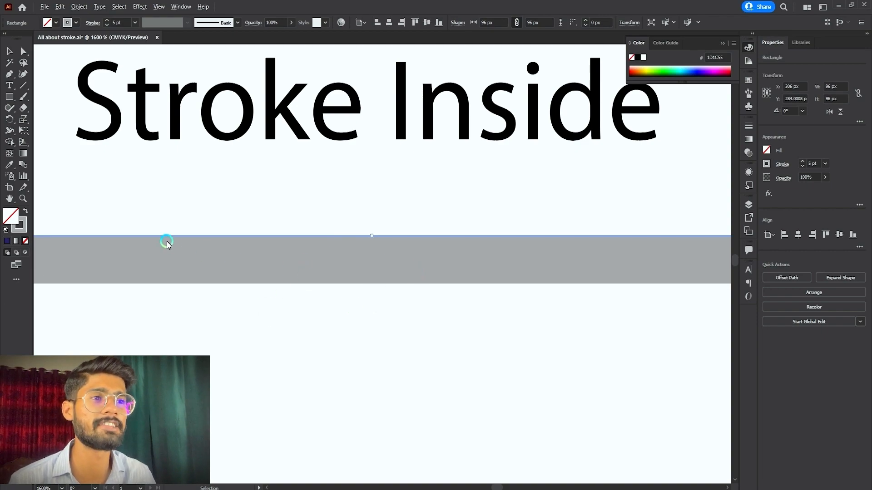
# - Select the Stroke Center and Stroke Inside squares together to compare their path and stroke alignment
pyautogui.scroll(-3, 167, 241)
pyautogui.hscroll(-5, 213, 237)
pyautogui.click(133, 238)
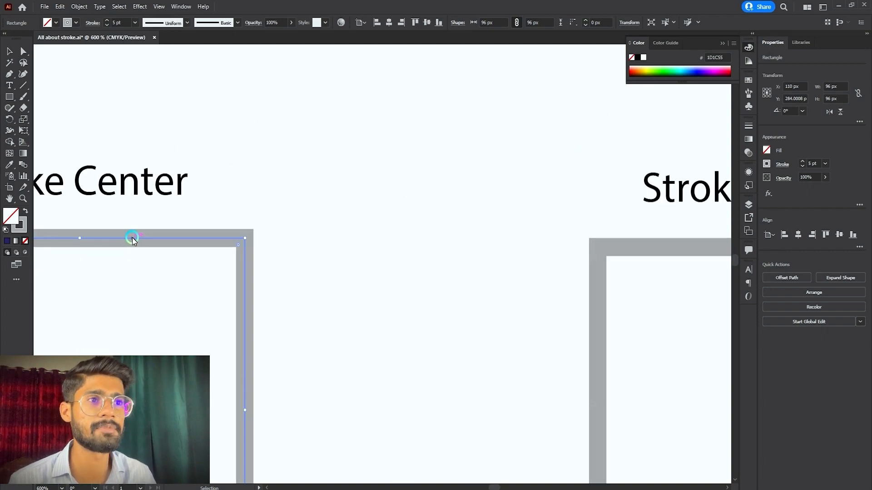
pyautogui.keyDown('shift'); pyautogui.click(623, 238); pyautogui.keyUp('shift')
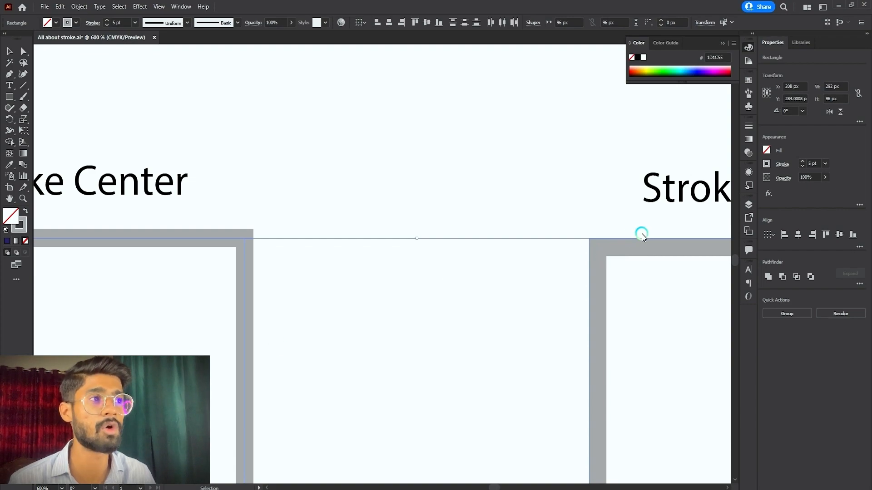
# - Select the Stroke Outside square and examine its path against the stroke
pyautogui.scroll(-4, 215, 243)
pyautogui.scroll(4, 560, 230)
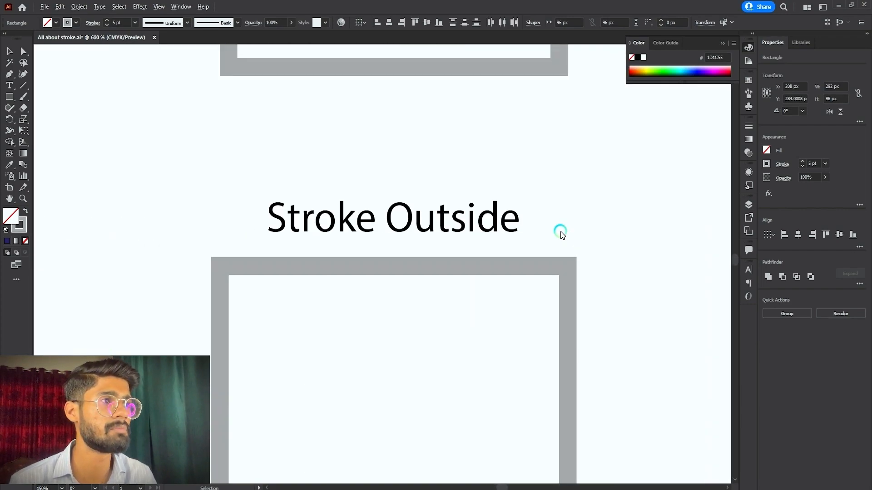
pyautogui.click(448, 263)
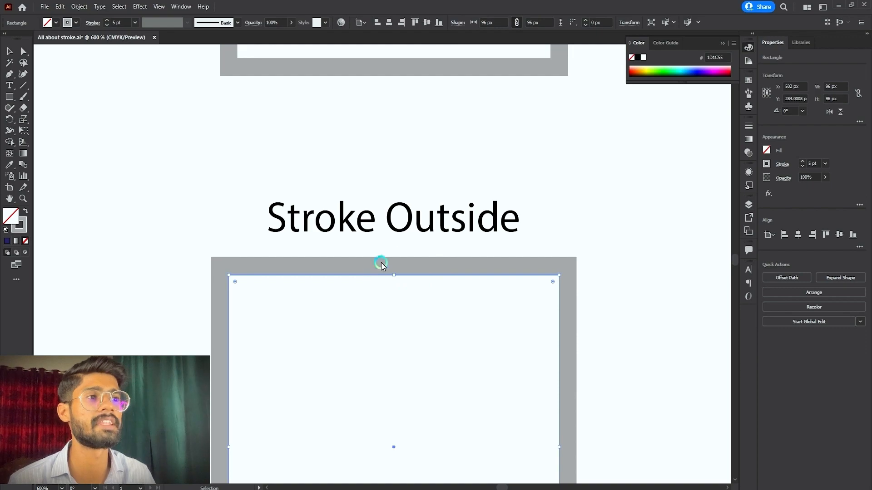
# - Select the Stroke Inside and Stroke Outside squares together to compare their stroke alignment
pyautogui.scroll(-2, 565, 263)
pyautogui.click(216, 271)
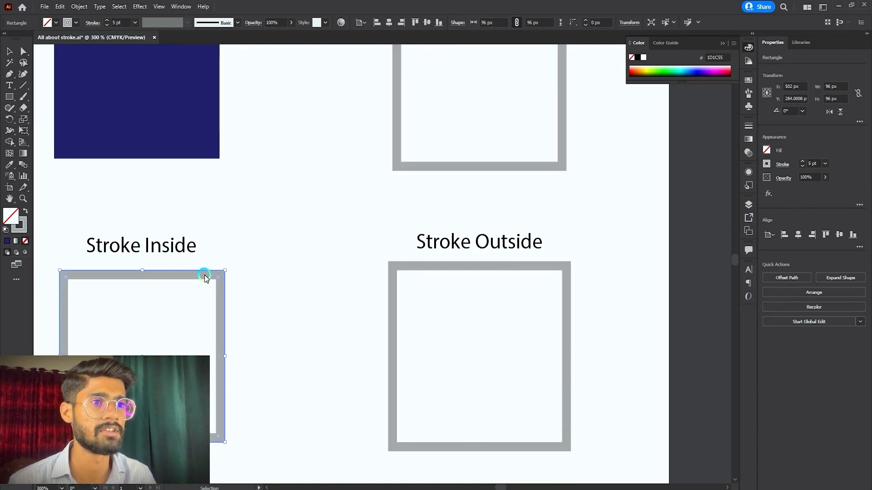
pyautogui.keyDown('shift'); pyautogui.click(458, 271); pyautogui.keyUp('shift')
pyautogui.scroll(1, 319, 276)
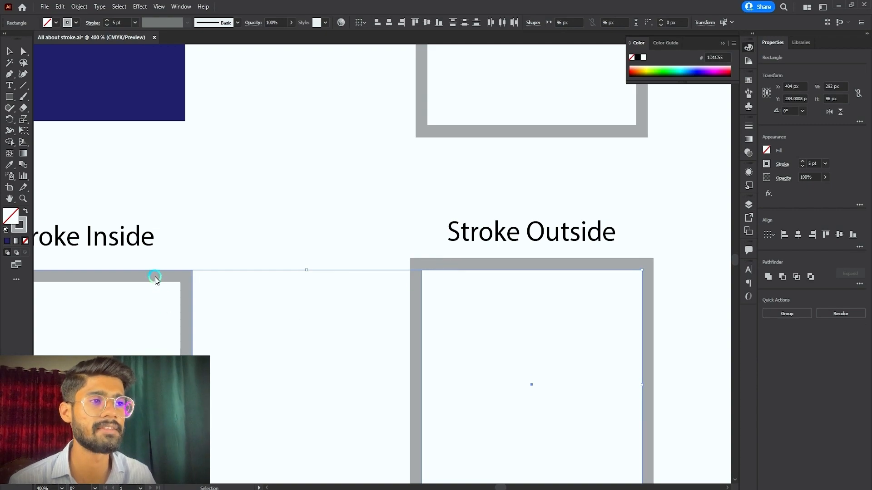
# - Select the Miter Join square and examine the shape of its upper outer corner up close
pyautogui.scroll(-3, 586, 261)
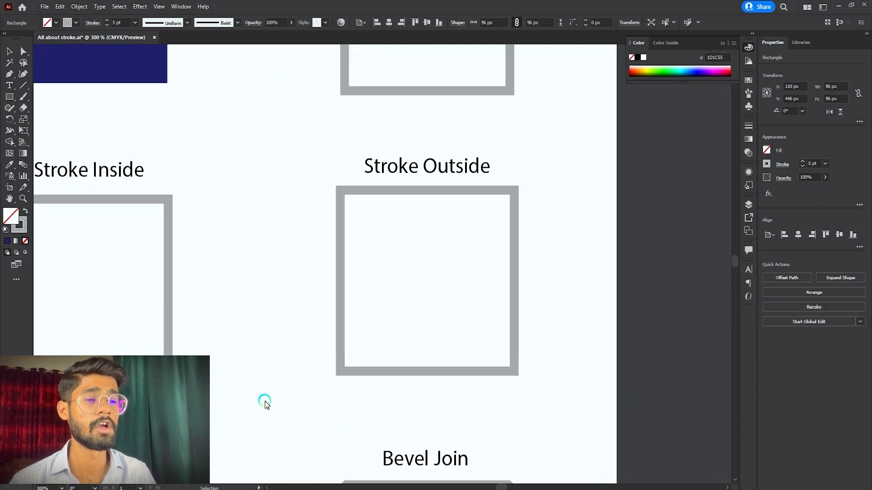
pyautogui.moveTo(116, 424)
pyautogui.mouseDown()
pyautogui.moveTo(362, 364)
pyautogui.moveTo(444, 330)
pyautogui.mouseUp()
pyautogui.moveTo(173, 424); pyautogui.dragTo(378, 278)
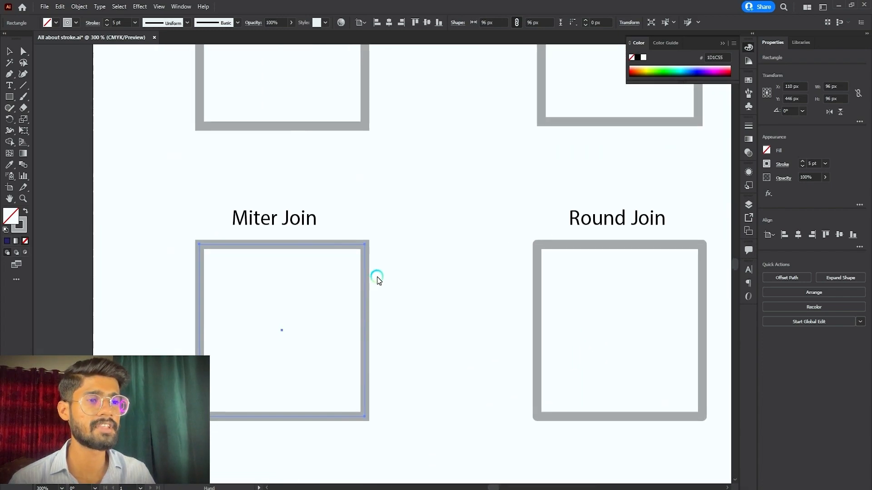
pyautogui.scroll(1, 324, 282)
pyautogui.scroll(-1, 323, 284)
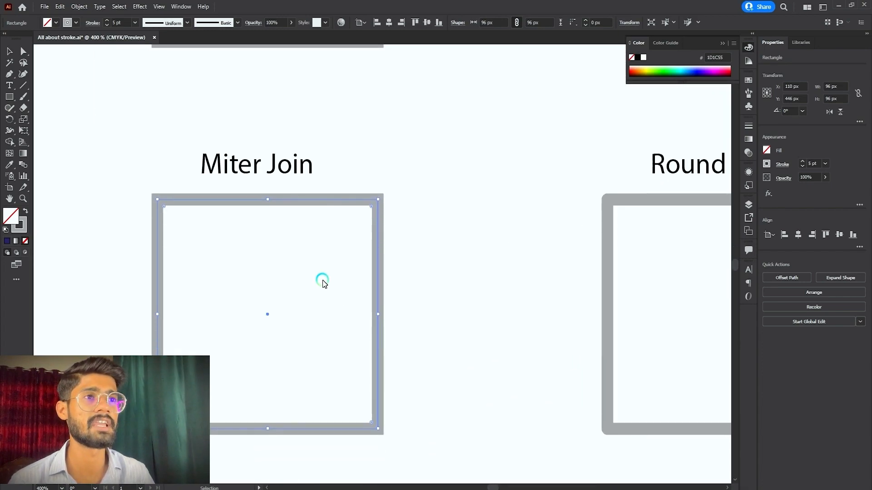
pyautogui.scroll(5, 304, 236)
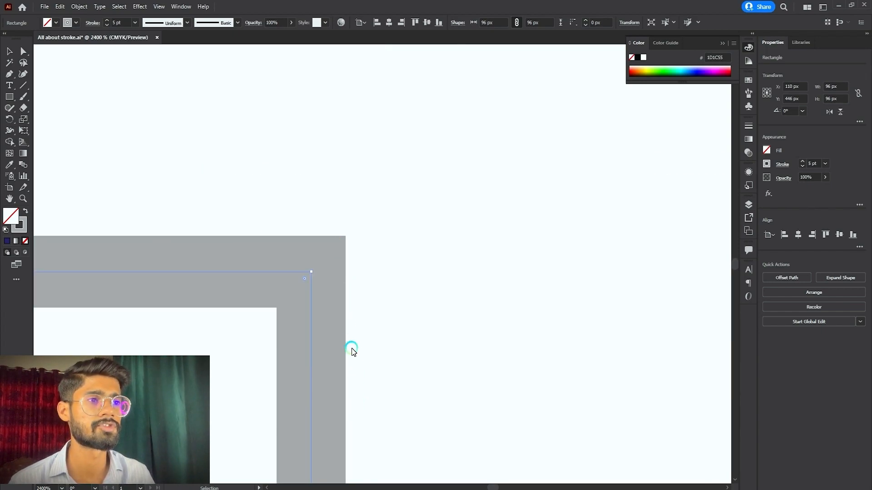
pyautogui.scroll(-4, 179, 238)
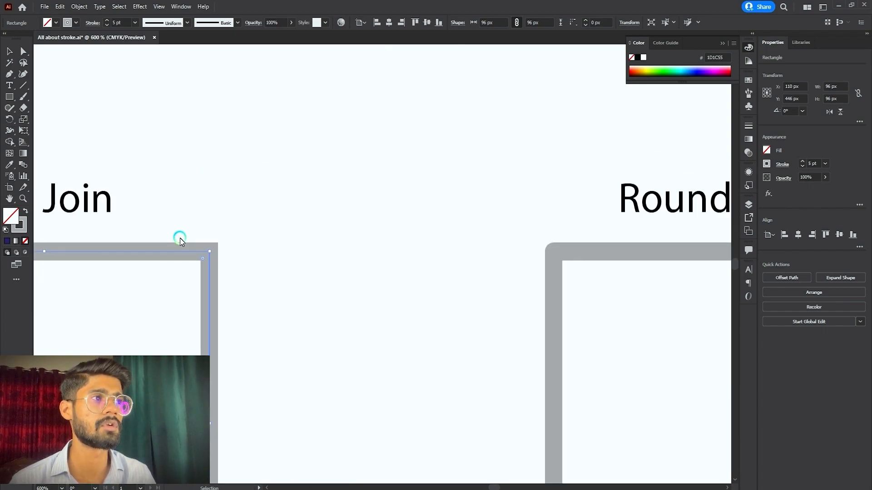
# - Compare the outer corners of the Miter Join and Round Join squares up close
pyautogui.scroll(-2, 139, 236)
pyautogui.scroll(3, 349, 222)
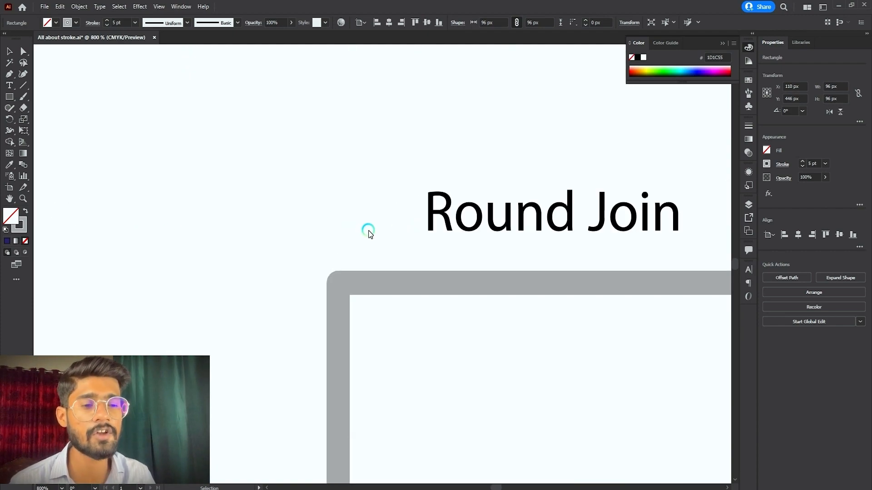
pyautogui.scroll(1, 399, 241)
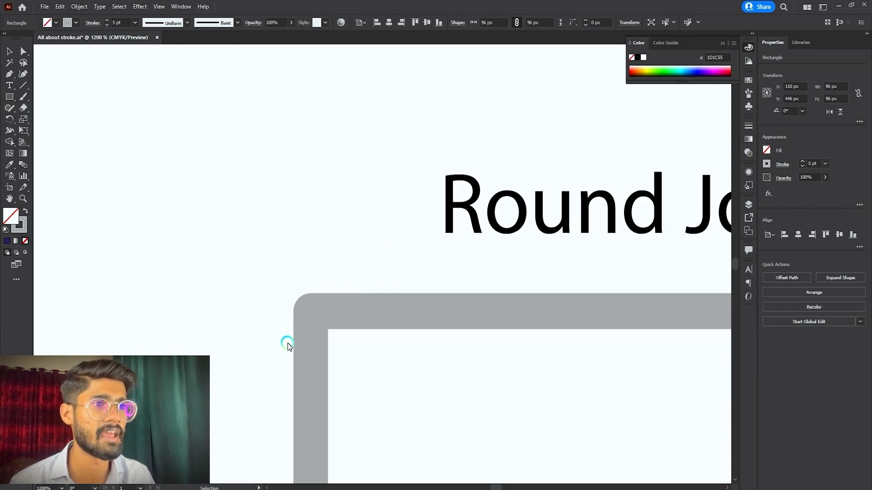
pyautogui.scroll(-3, 477, 283)
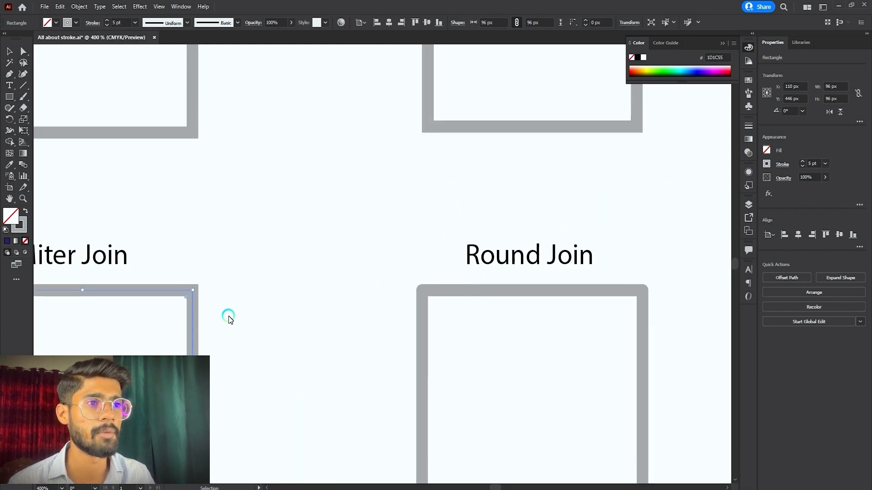
pyautogui.scroll(4, 230, 285)
pyautogui.scroll(-2, 374, 272)
pyautogui.scroll(2, 241, 294)
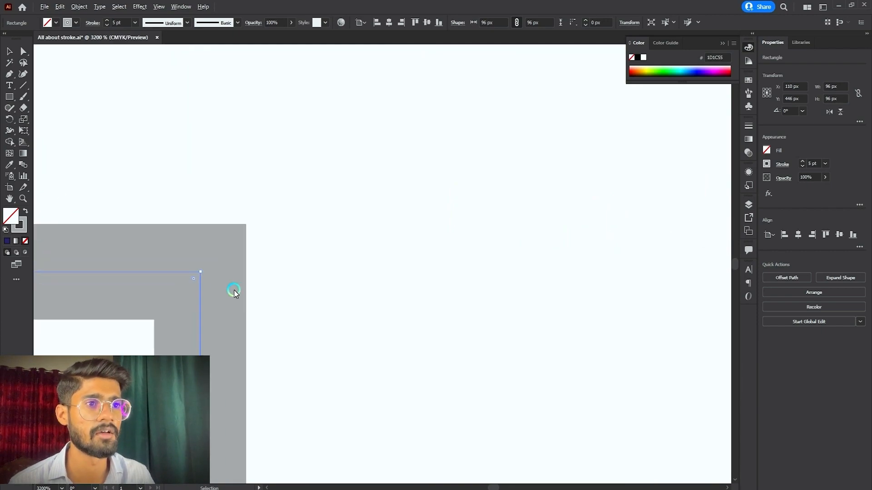
pyautogui.scroll(-5, 233, 289)
pyautogui.scroll(5, 324, 277)
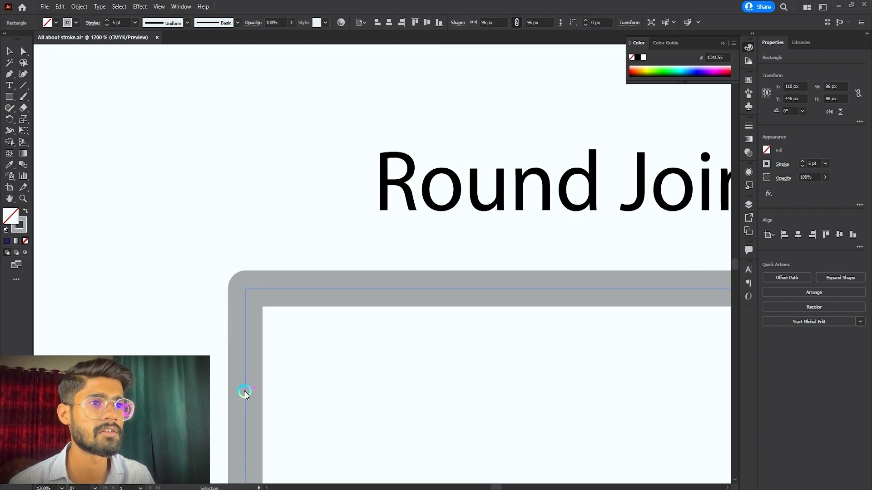
# - Select the Round Join square and examine its upper outer corner against the path
pyautogui.scroll(-3, 192, 253)
pyautogui.scroll(5, 185, 267)
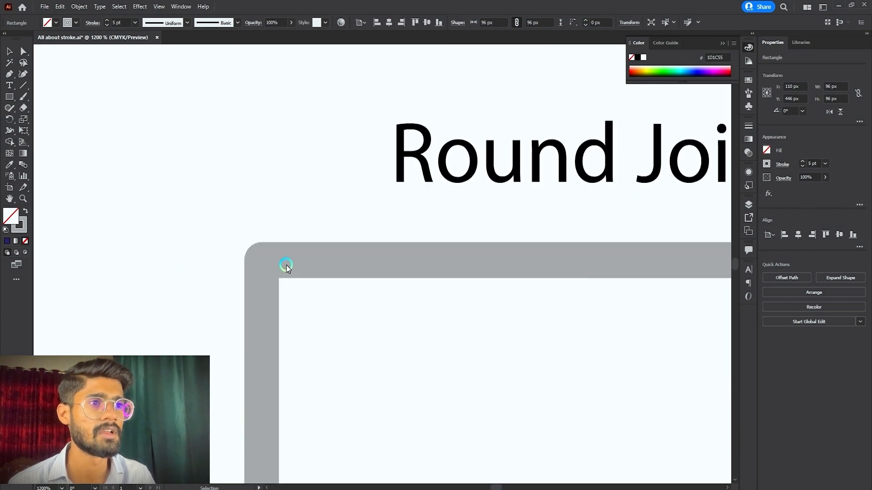
pyautogui.click(271, 261)
pyautogui.scroll(1, 279, 257)
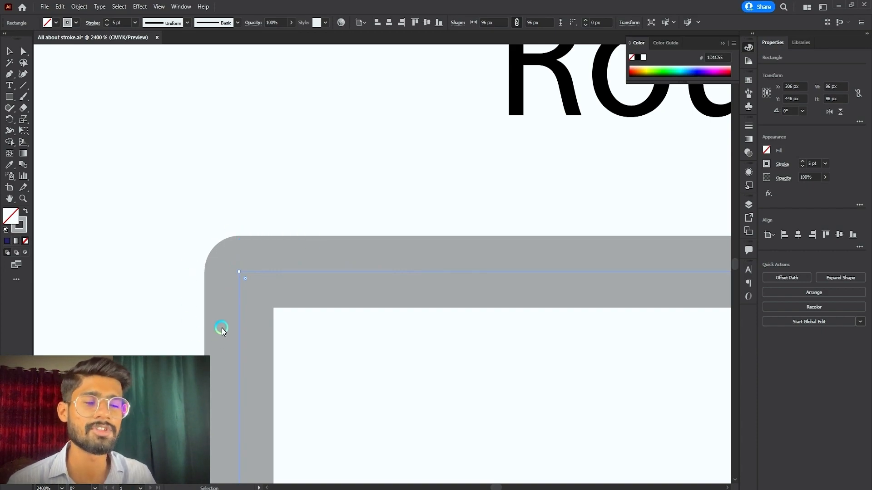
pyautogui.scroll(-5, 130, 206)
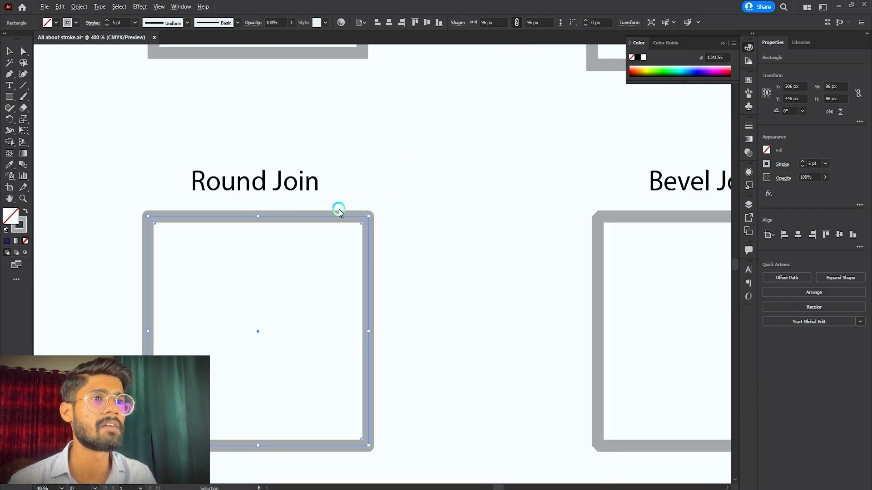
# - Examine the shape of the Bevel Join square's upper outer corner up close
pyautogui.scroll(-2, 256, 204)
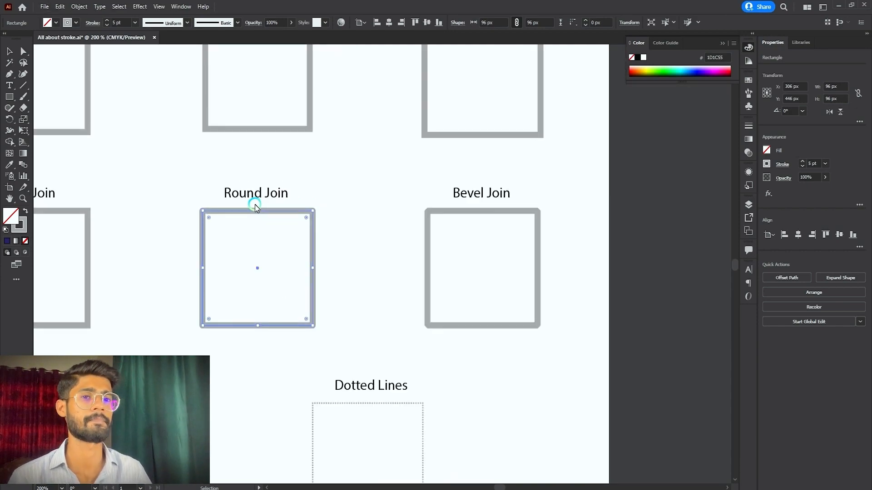
pyautogui.scroll(-1, 212, 203)
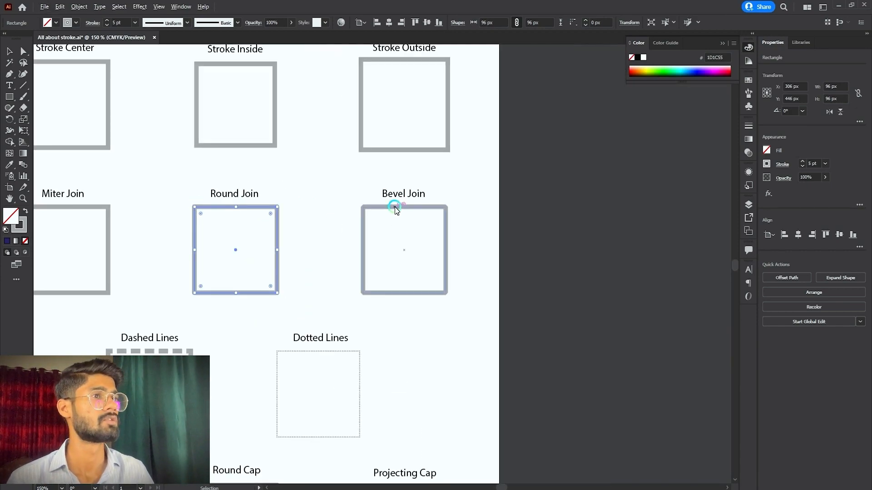
pyautogui.scroll(3, 395, 204)
pyautogui.scroll(2, 403, 186)
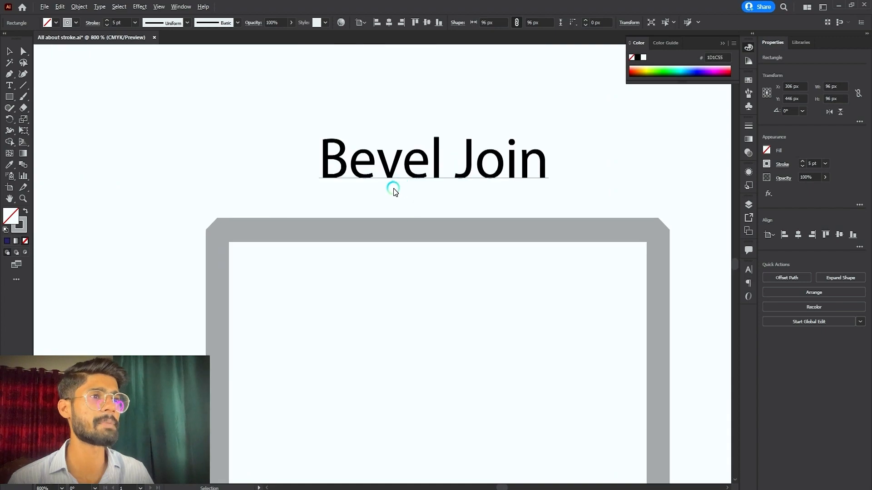
pyautogui.scroll(1, 391, 189)
pyautogui.scroll(-2, 450, 188)
pyautogui.click(305, 219)
pyautogui.scroll(3, 296, 218)
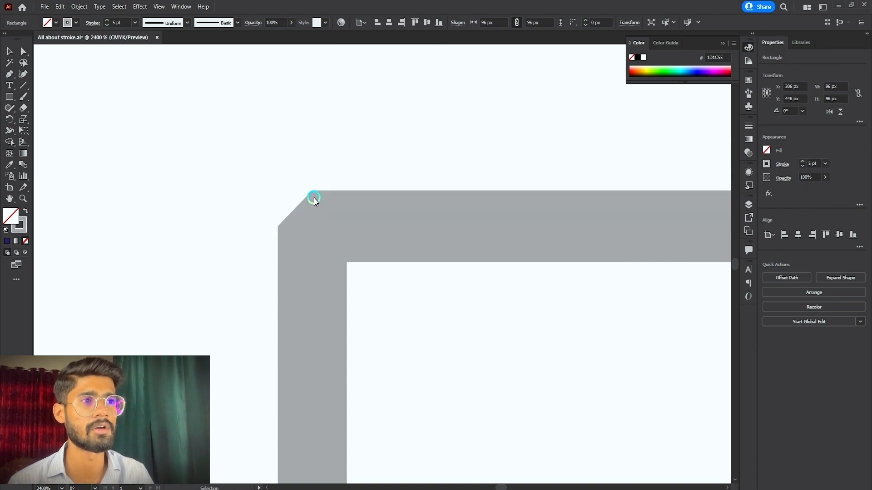
# - Compare the Bevel Join square's outer corner with the neighbouring Round Join corner
pyautogui.scroll(-6, 314, 198)
pyautogui.scroll(2, 208, 206)
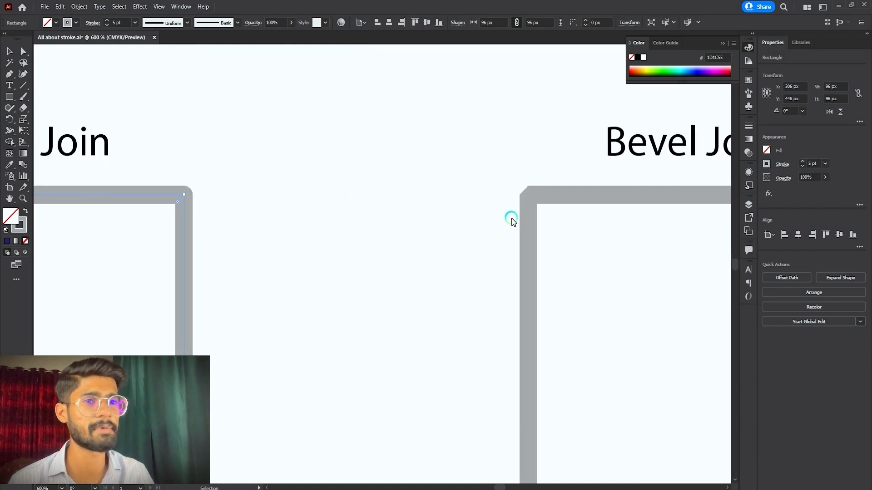
pyautogui.scroll(-2, 488, 219)
pyautogui.scroll(4, 463, 206)
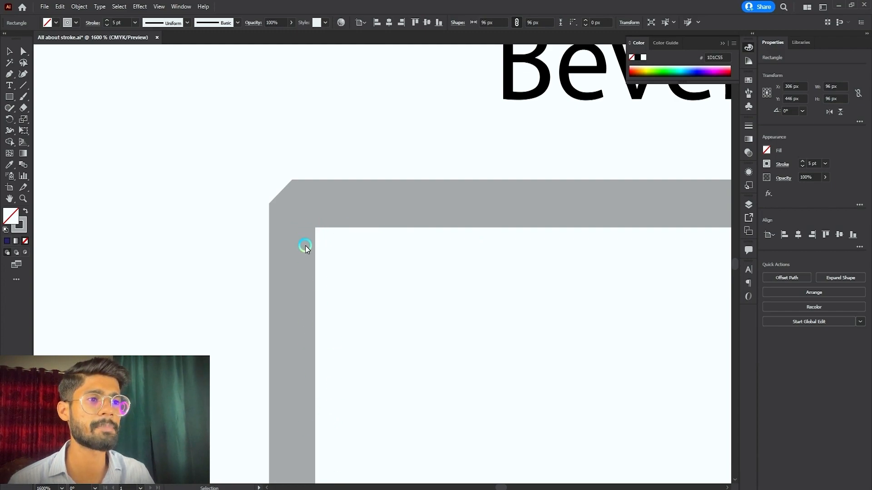
pyautogui.scroll(2, 279, 184)
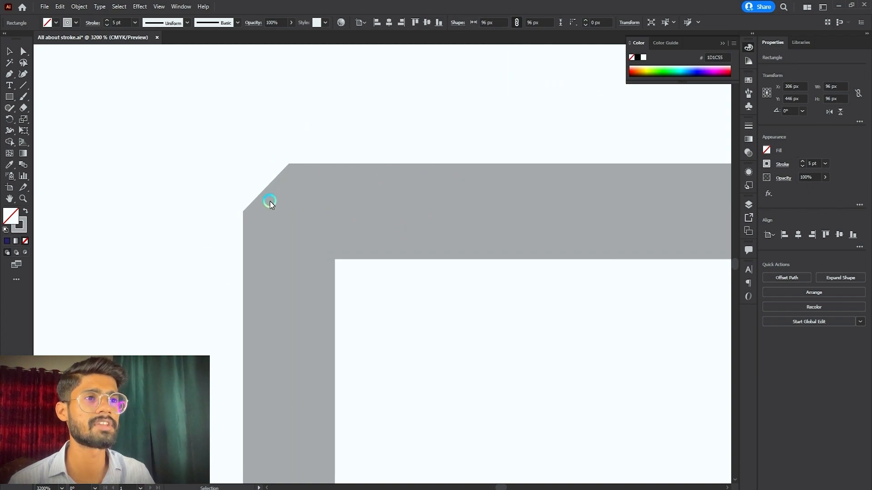
pyautogui.scroll(-6, 392, 189)
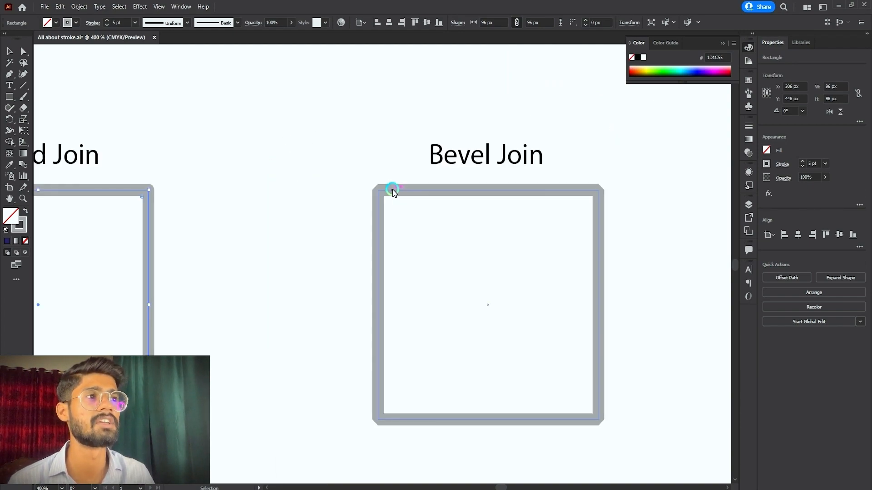
# - Select the Dashed Lines square and open its stroke options after reviewing the three join examples
pyautogui.scroll(-3, 458, 243)
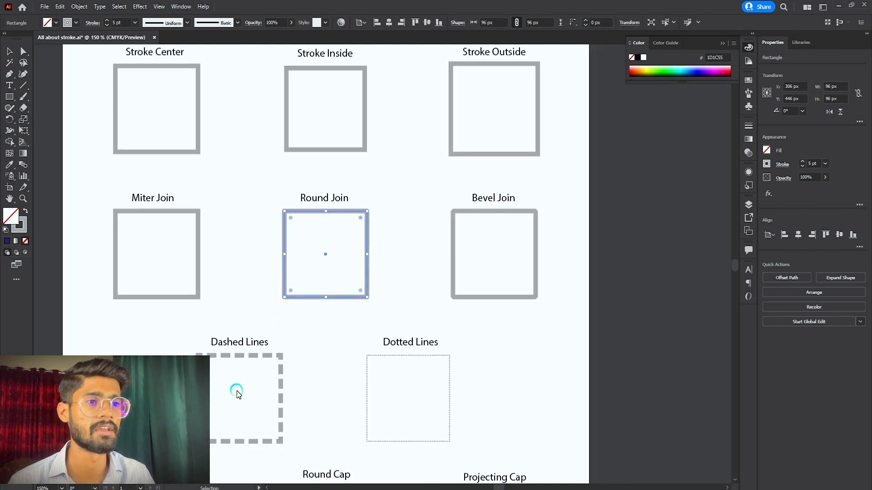
pyautogui.scroll(2, 325, 251)
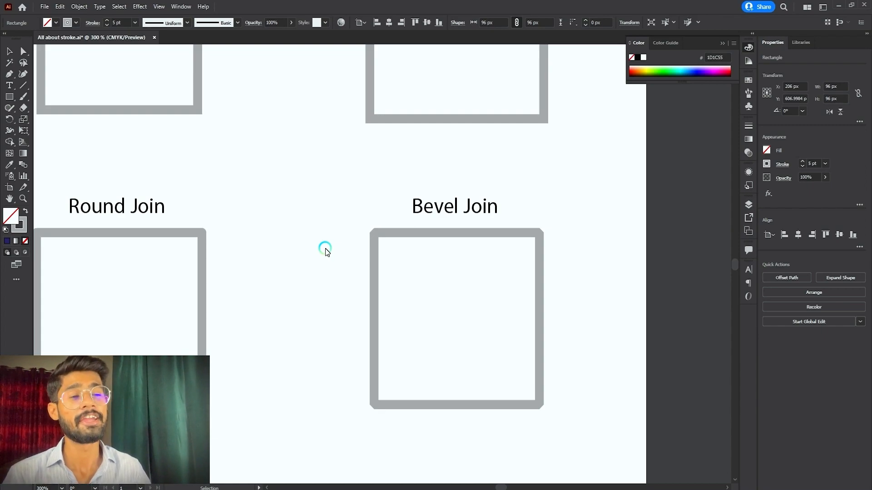
pyautogui.moveTo(189, 347); pyautogui.dragTo(498, 337)
pyautogui.moveTo(286, 353); pyautogui.dragTo(327, 422)
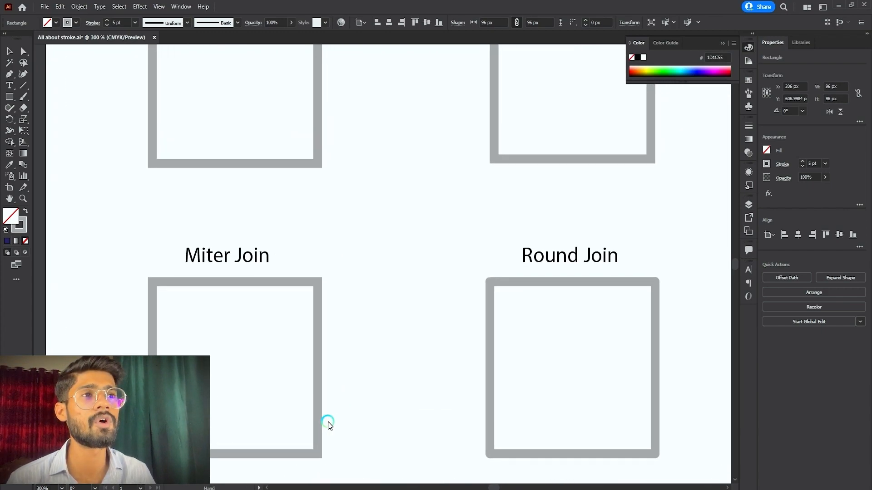
pyautogui.scroll(-1, 231, 187)
pyautogui.scroll(2, 239, 200)
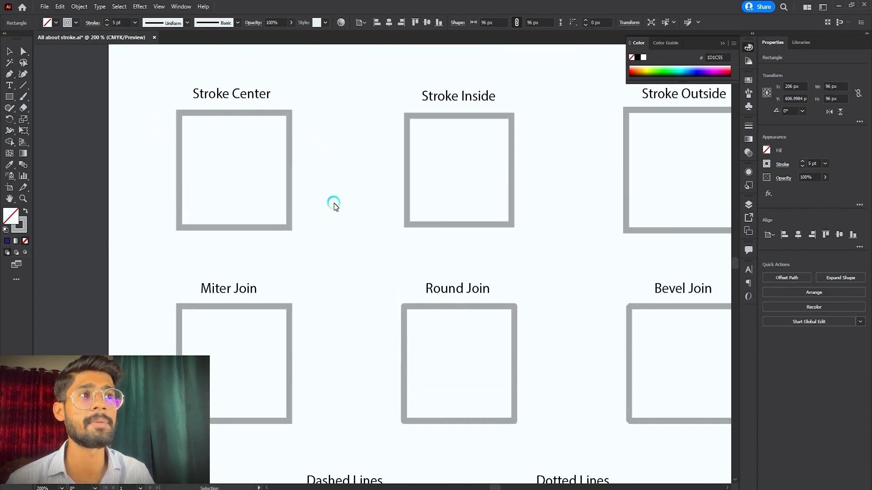
pyautogui.click(95, 23)
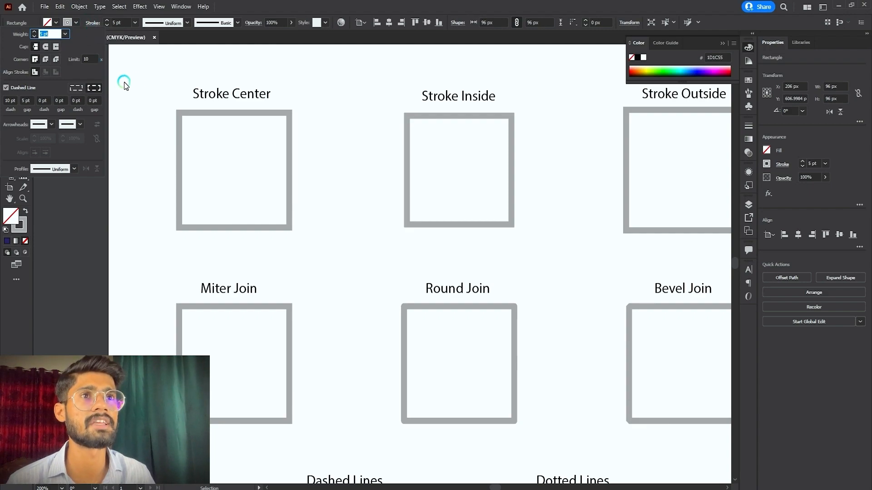
# - Select the Stroke Center square, examine its path against the stroke, and clear the selection
pyautogui.click(238, 114)
pyautogui.click(238, 113)
pyautogui.scroll(3, 238, 113)
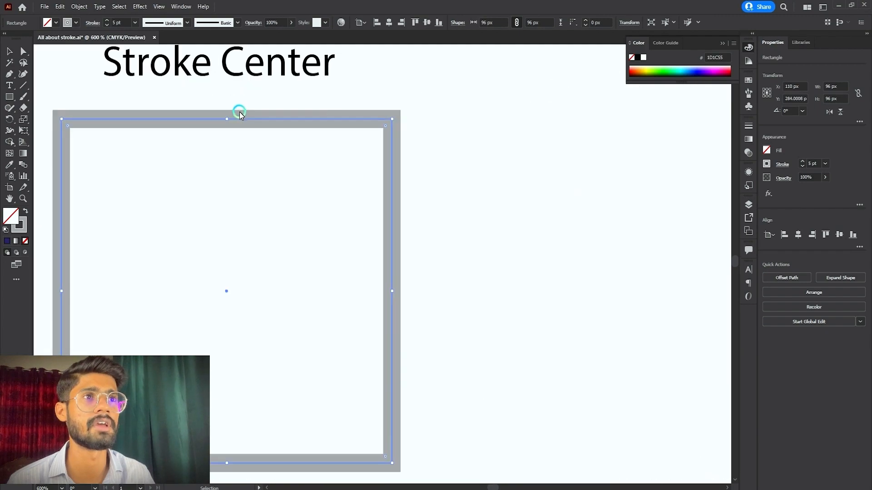
pyautogui.scroll(2, 255, 127)
pyautogui.scroll(-2, 317, 130)
pyautogui.click(408, 189)
pyautogui.click(330, 251)
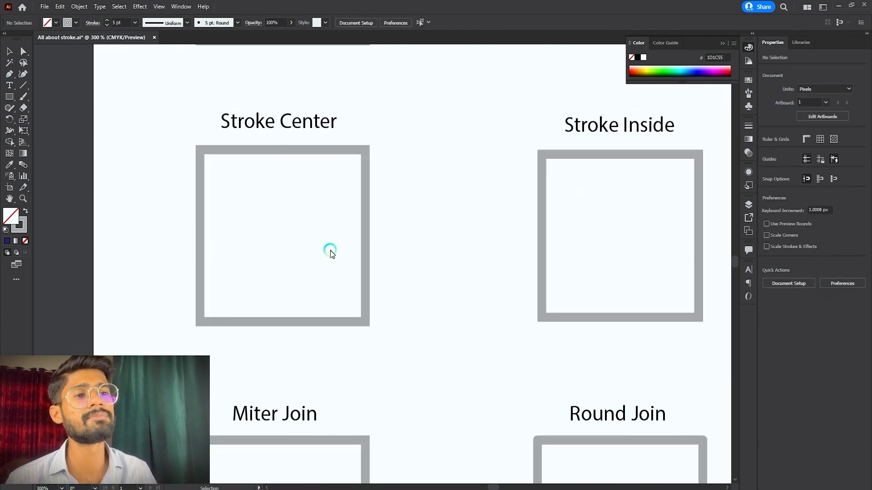
# - Select the Stroke Center square and inspect its alignment in the stroke options
pyautogui.click(316, 183)
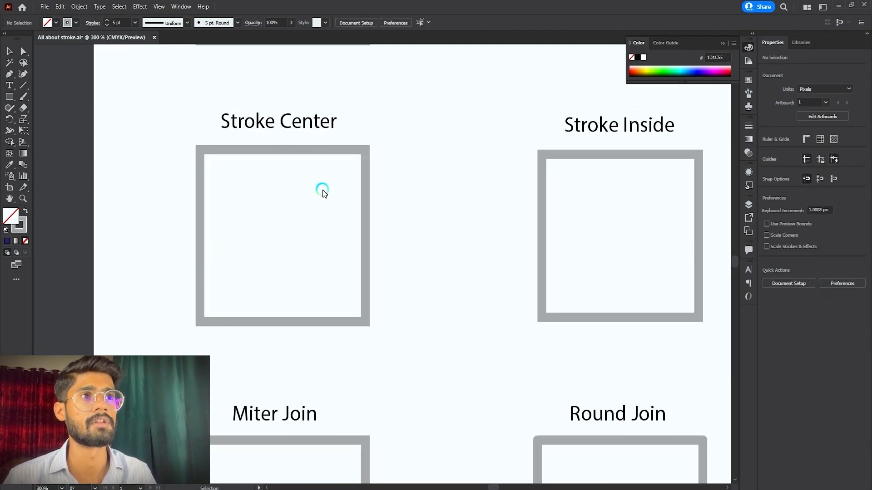
pyautogui.click(312, 152)
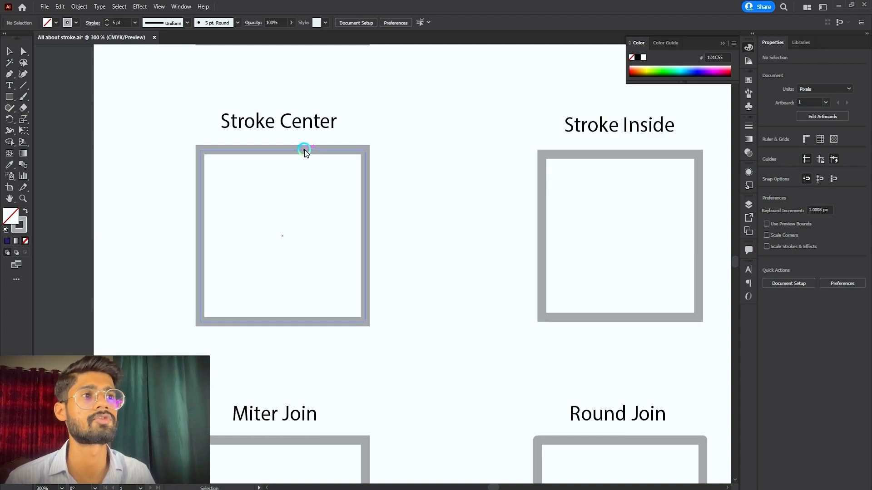
pyautogui.click(83, 27)
pyautogui.click(294, 154)
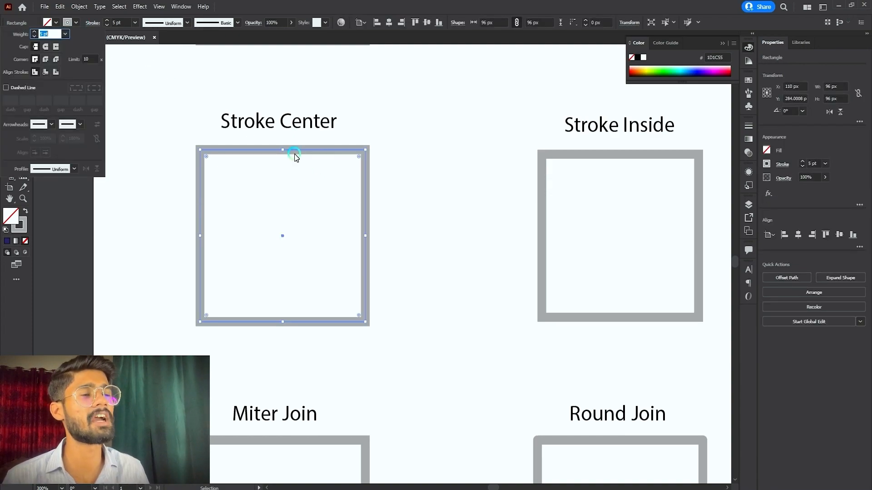
pyautogui.click(255, 148)
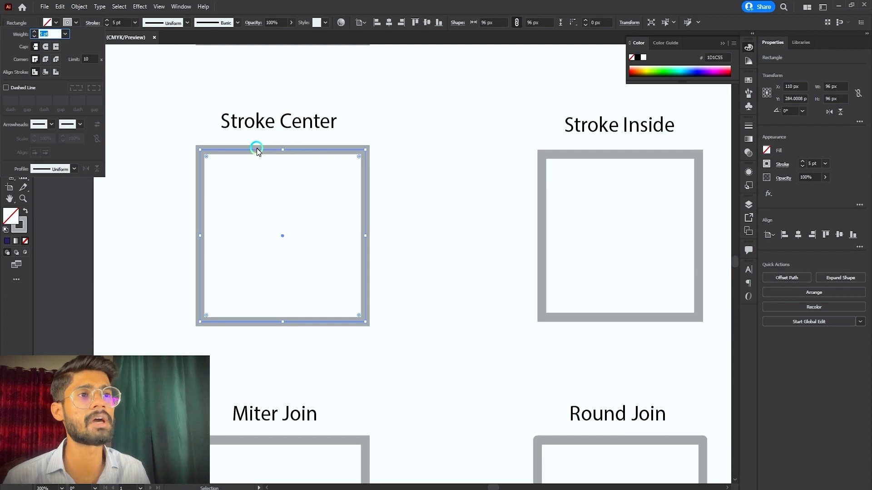
pyautogui.click(198, 151)
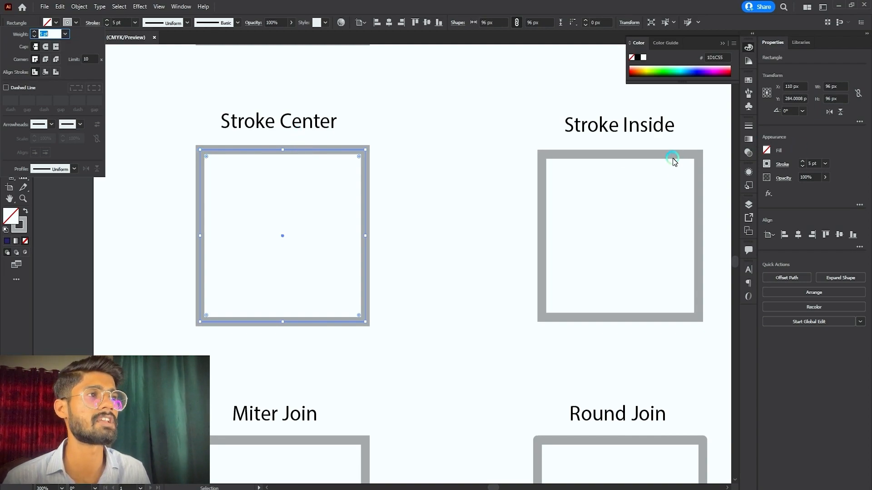
# - Select the Stroke Inside square and inspect the Align Stroke to Inside setting in its stroke options
pyautogui.click(597, 202)
pyautogui.press('space')
pyautogui.moveTo(630, 213)
pyautogui.mouseDown()
pyautogui.moveTo(319, 231)
pyautogui.moveTo(333, 229)
pyautogui.mouseUp()
pyautogui.scroll(1, 329, 159)
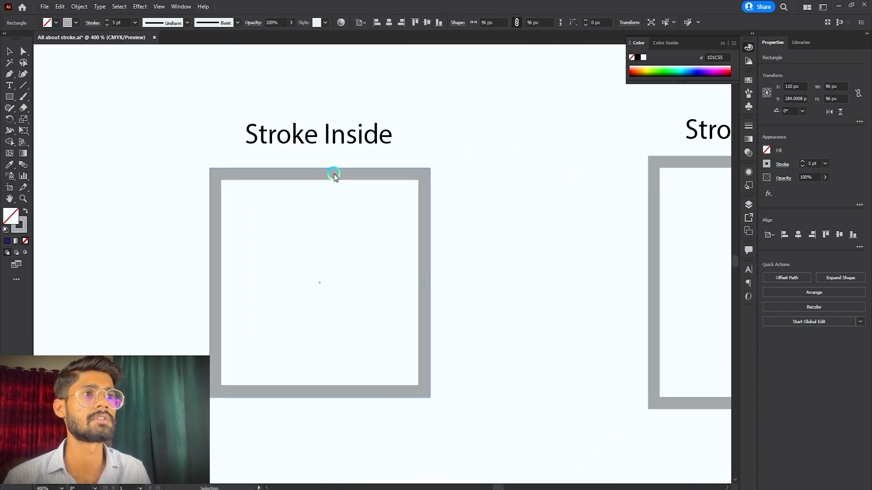
pyautogui.click(333, 174)
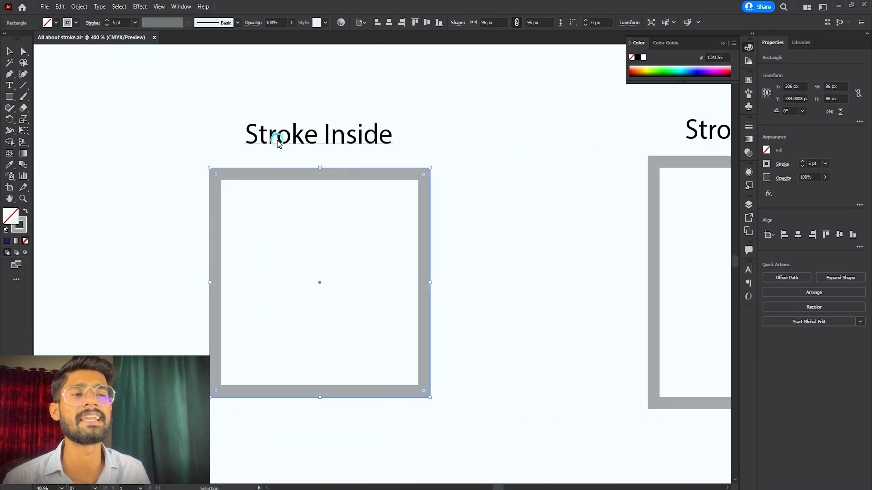
pyautogui.click(92, 22)
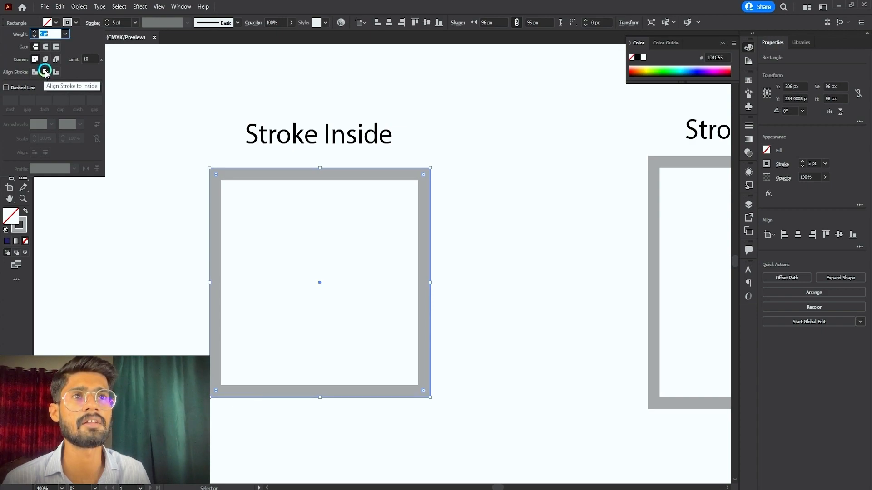
# - Select the Stroke Outside square, set its stroke alignment to outside, and clear the selection
pyautogui.click(568, 179)
pyautogui.moveTo(600, 187)
pyautogui.mouseDown()
pyautogui.moveTo(2, 198)
pyautogui.moveTo(177, 188)
pyautogui.mouseUp()
pyautogui.click(312, 169)
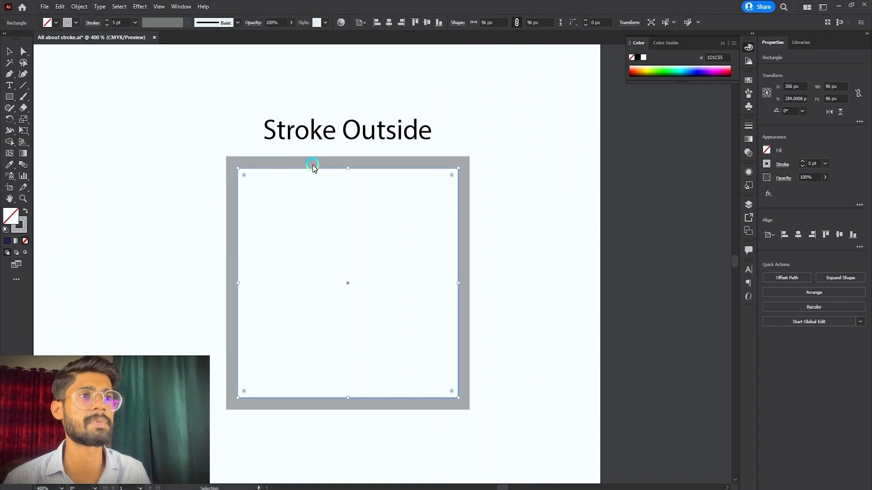
pyautogui.click(89, 22)
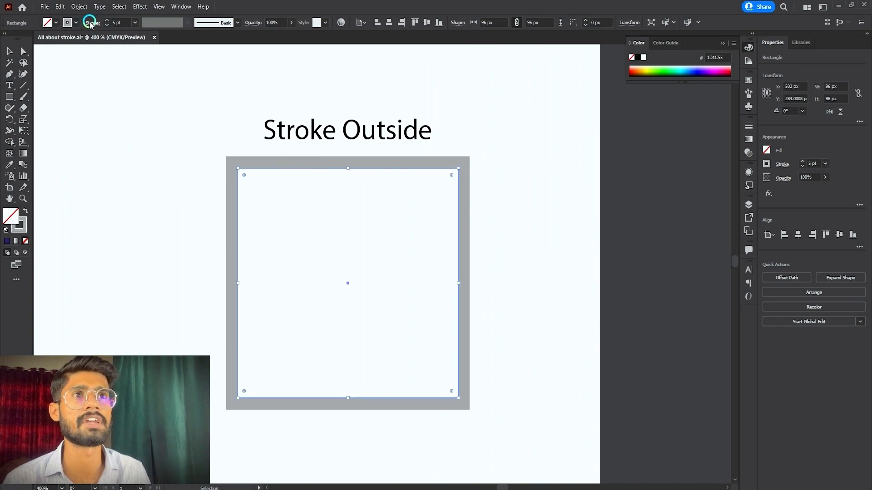
pyautogui.click(57, 74)
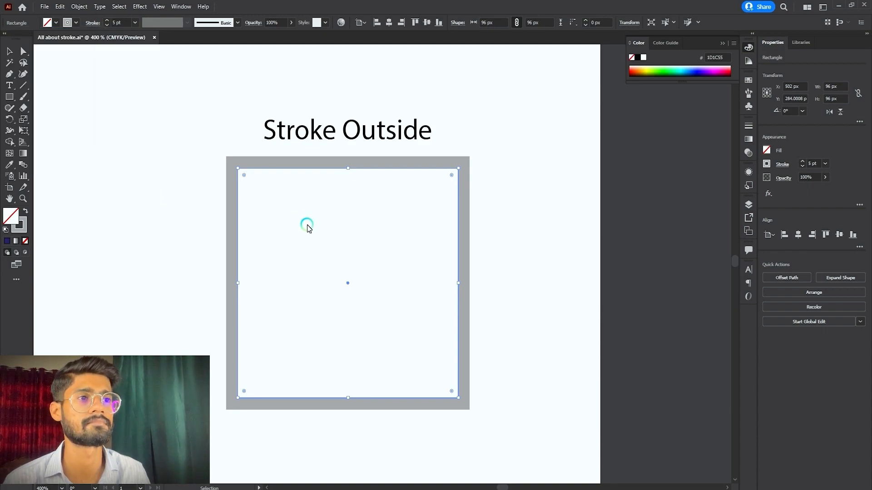
pyautogui.click(116, 230)
pyautogui.moveTo(136, 242); pyautogui.dragTo(302, 205)
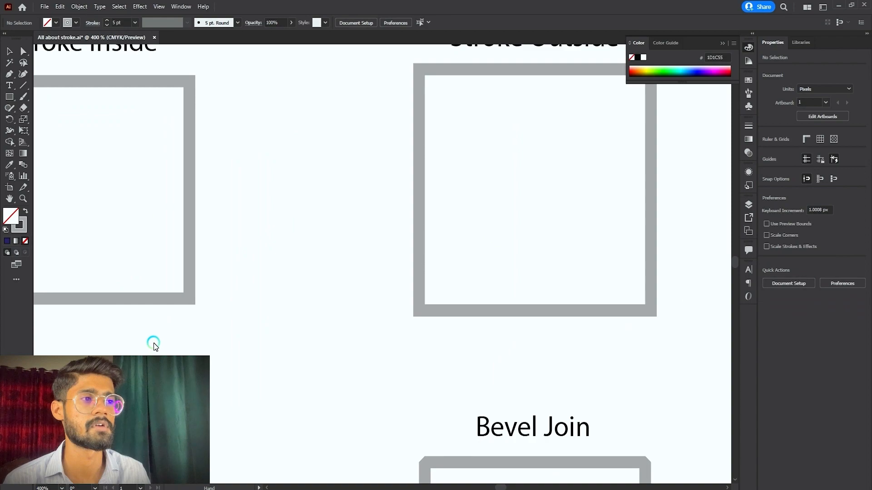
# - Select the Miter Join square, inspect the corner setting in its stroke options, and close them
pyautogui.moveTo(152, 341); pyautogui.dragTo(370, 232)
pyautogui.moveTo(148, 307); pyautogui.dragTo(422, 226)
pyautogui.moveTo(206, 272)
pyautogui.mouseDown()
pyautogui.moveTo(256, 260)
pyautogui.moveTo(300, 231)
pyautogui.moveTo(327, 196)
pyautogui.mouseUp()
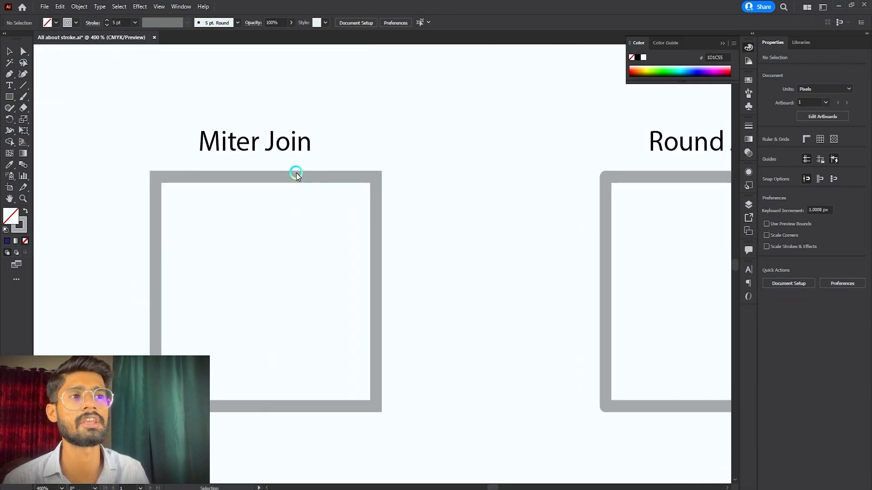
pyautogui.click(372, 230)
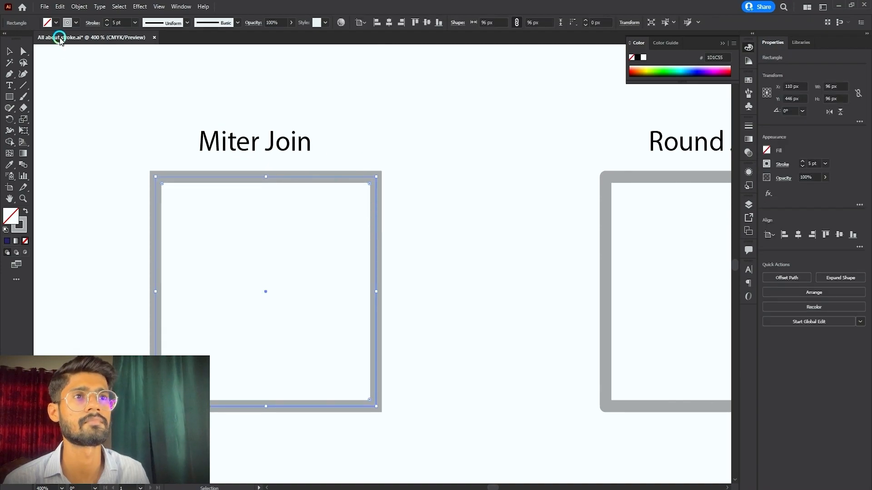
pyautogui.click(88, 23)
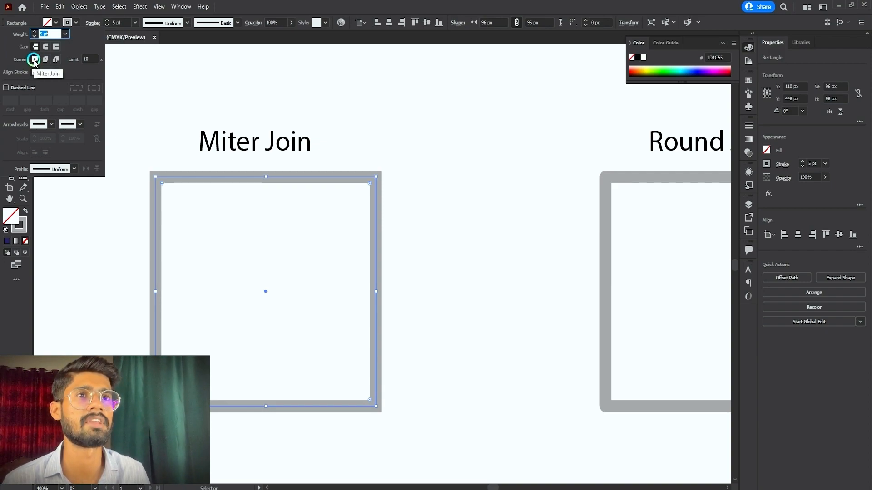
pyautogui.click(192, 219)
# - Select the Round Join square, choose the Round Join corner in its stroke options, and clear the selection
pyautogui.press('space')
pyautogui.moveTo(534, 197); pyautogui.dragTo(82, 193)
pyautogui.click(229, 171)
pyautogui.click(92, 24)
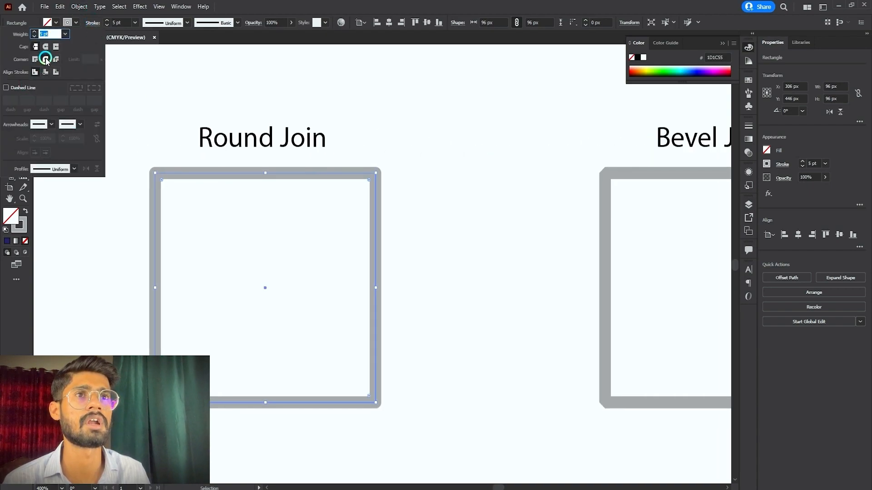
pyautogui.click(46, 59)
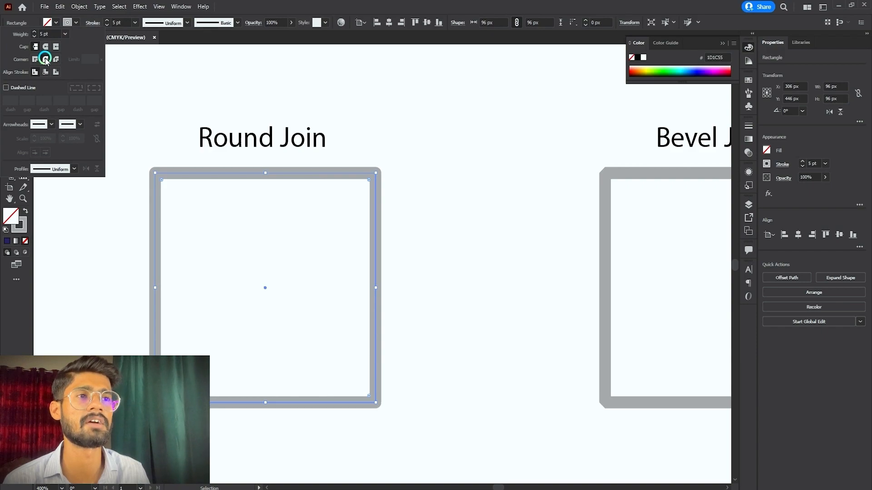
pyautogui.click(230, 173)
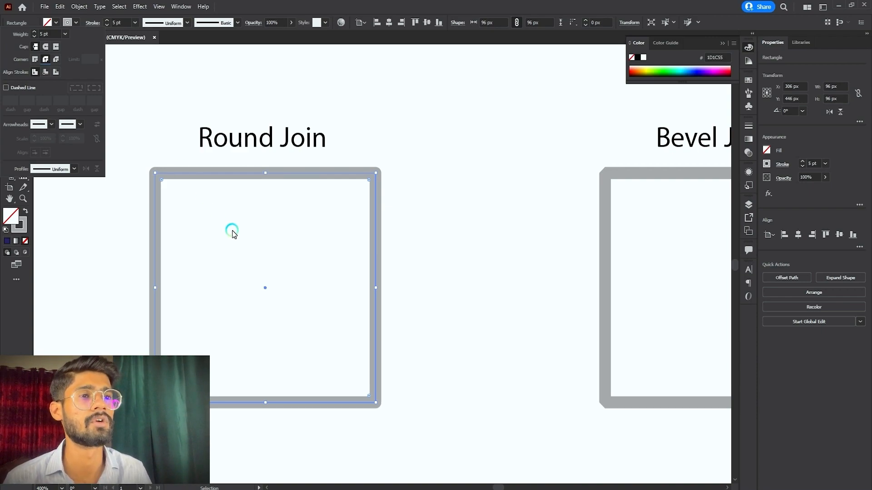
pyautogui.click(234, 232)
pyautogui.click(559, 240)
# - Select the Bevel Join square, inspect the corner setting in its stroke options, and clear the selection
pyautogui.moveTo(559, 240); pyautogui.dragTo(172, 228)
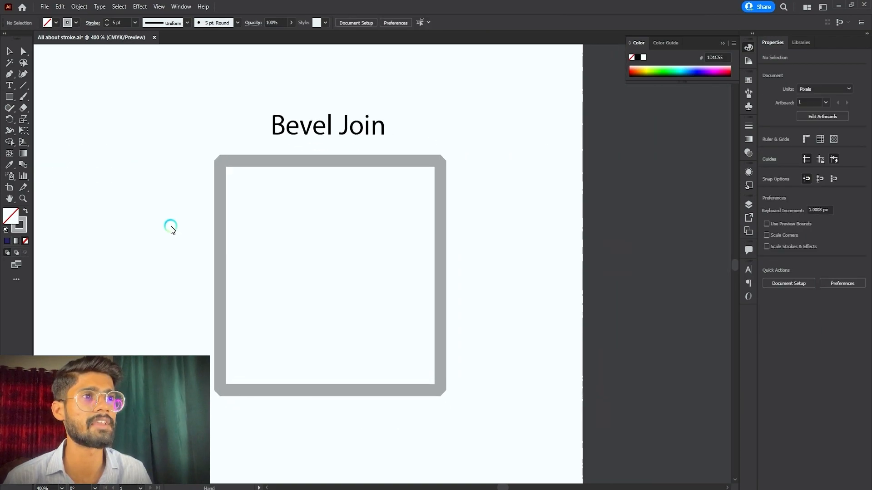
pyautogui.click(297, 162)
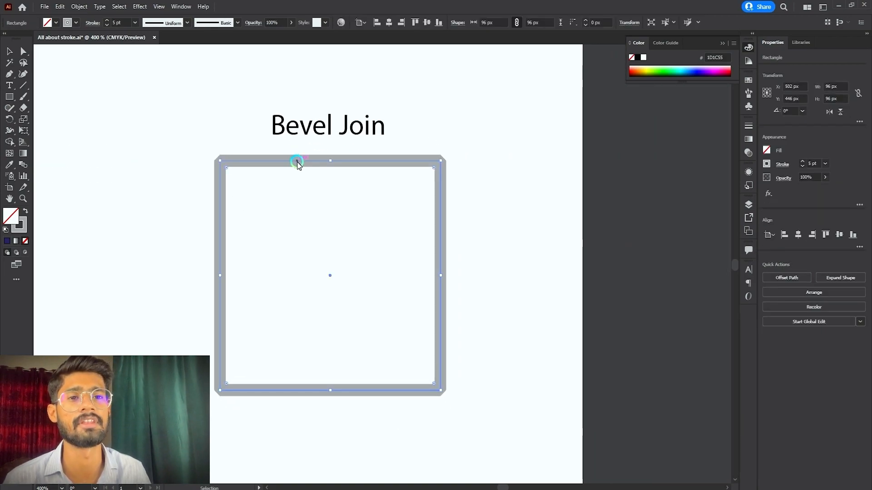
pyautogui.click(91, 23)
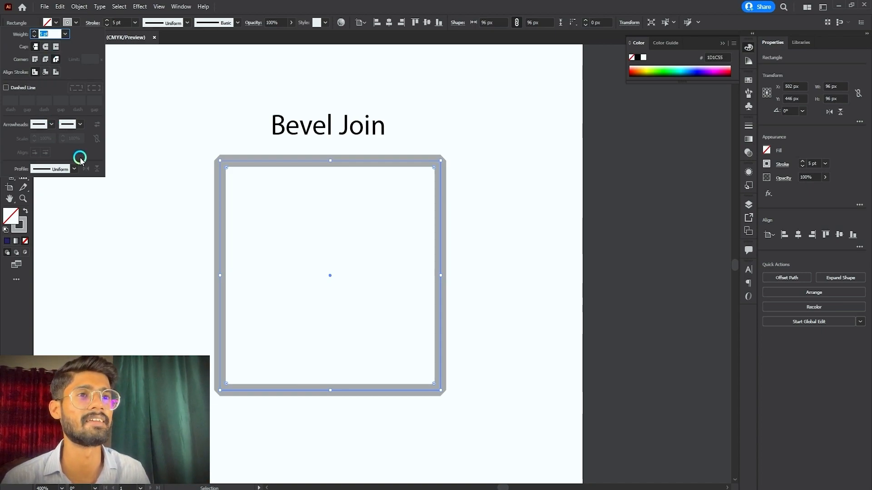
pyautogui.click(127, 235)
pyautogui.click(155, 260)
# - Select the Dashed Lines square and inspect the Dashed Line settings in its stroke options
pyautogui.press('space')
pyautogui.moveTo(196, 295); pyautogui.dragTo(399, 190)
pyautogui.moveTo(116, 358); pyautogui.dragTo(308, 266)
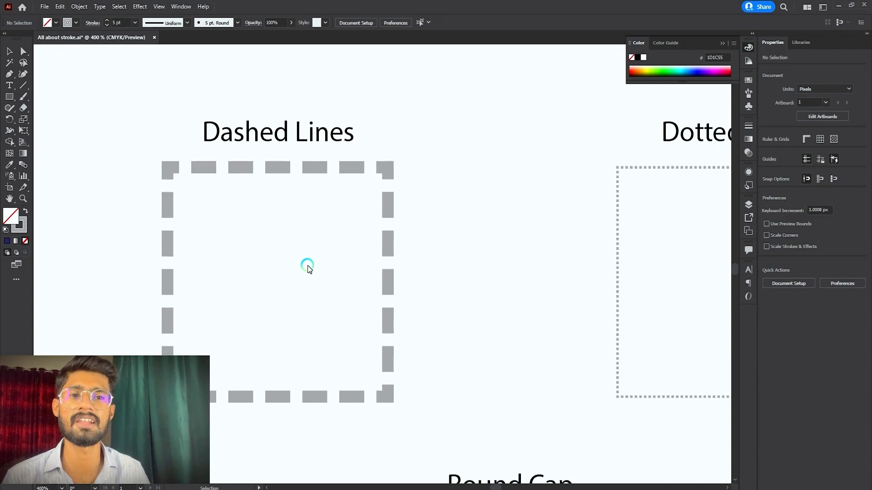
pyautogui.click(277, 168)
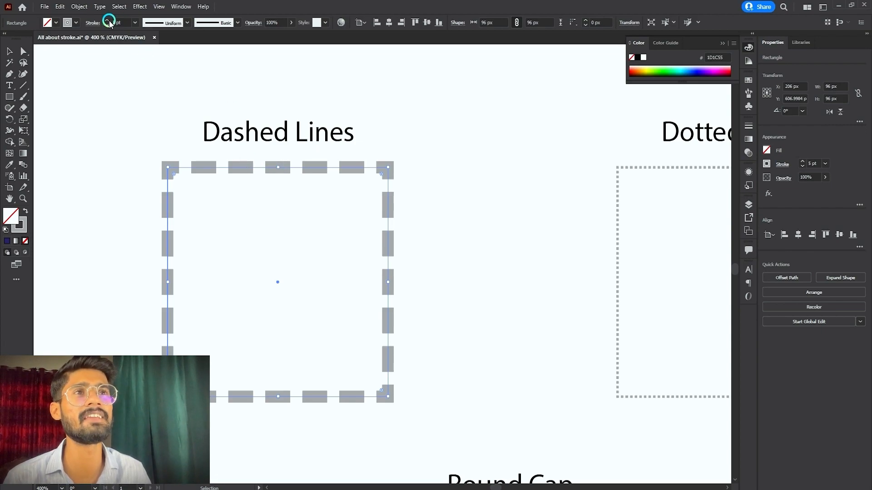
pyautogui.click(92, 23)
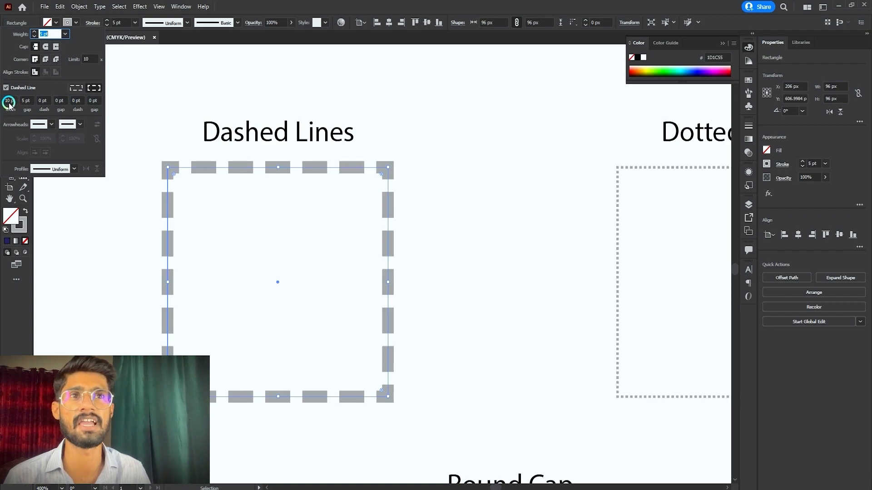
# - Turn the Dashed Lines square's dashed stroke off and back on, check its dash and gap values, and clear the selection
pyautogui.click(7, 89)
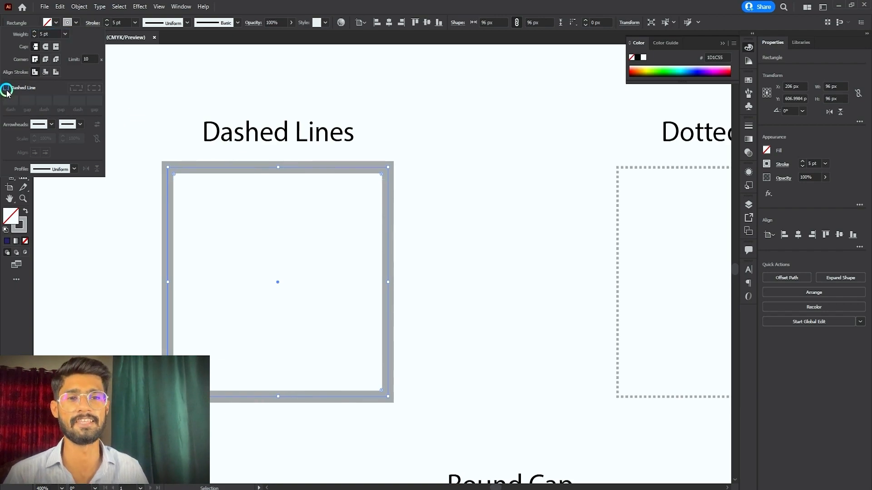
pyautogui.click(6, 89)
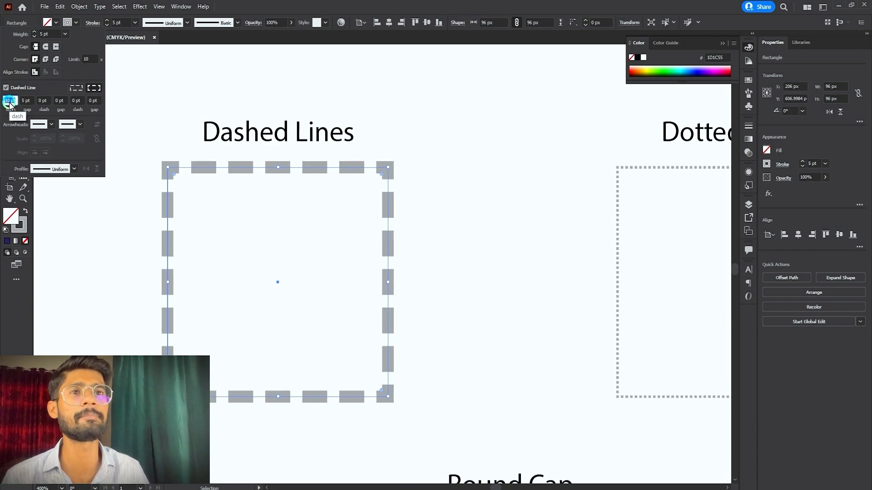
pyautogui.click(25, 101)
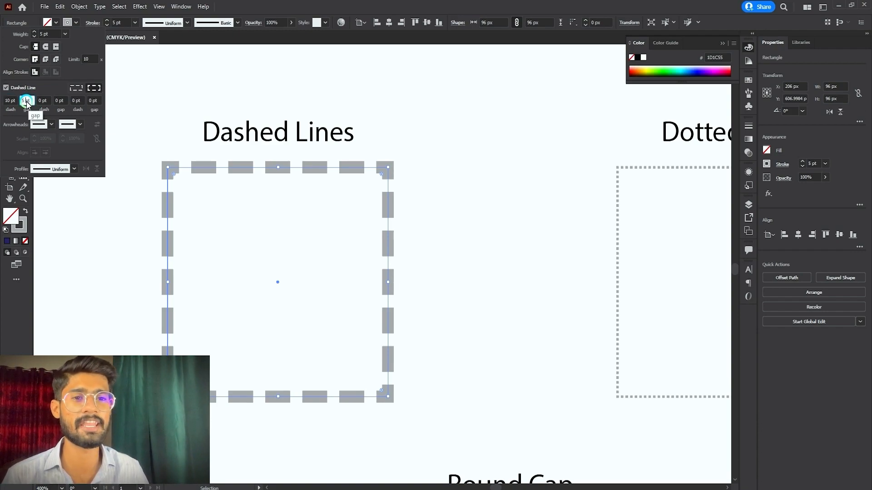
pyautogui.click(296, 222)
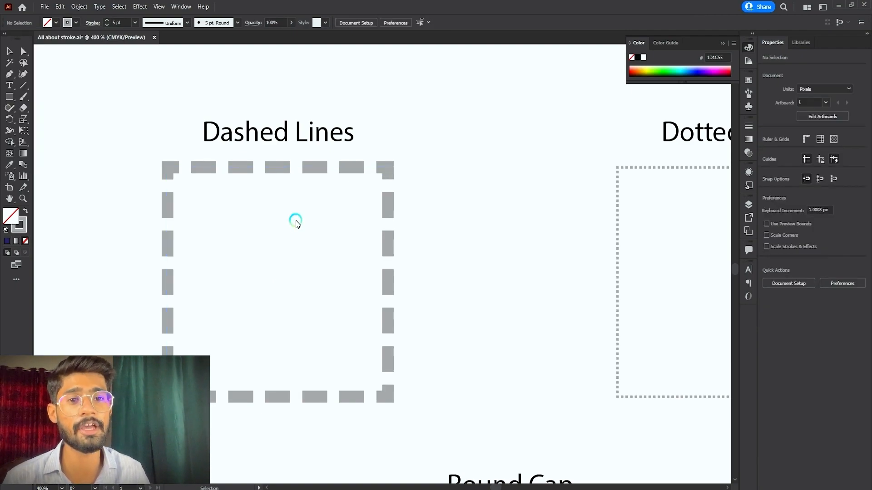
# - Select the Dotted Lines square with the stroke options open to view its dash settings
pyautogui.press('space')
pyautogui.moveTo(505, 203); pyautogui.dragTo(516, 183)
pyautogui.press('space')
pyautogui.moveTo(536, 260); pyautogui.dragTo(134, 265)
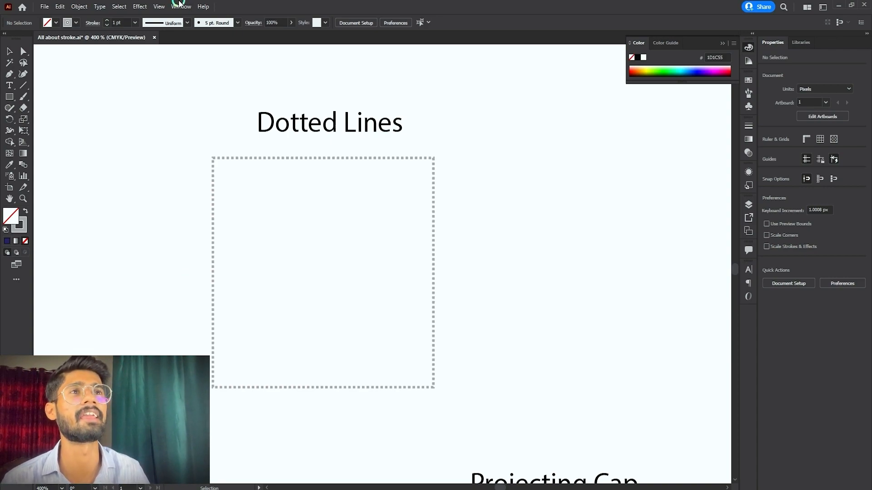
pyautogui.click(91, 24)
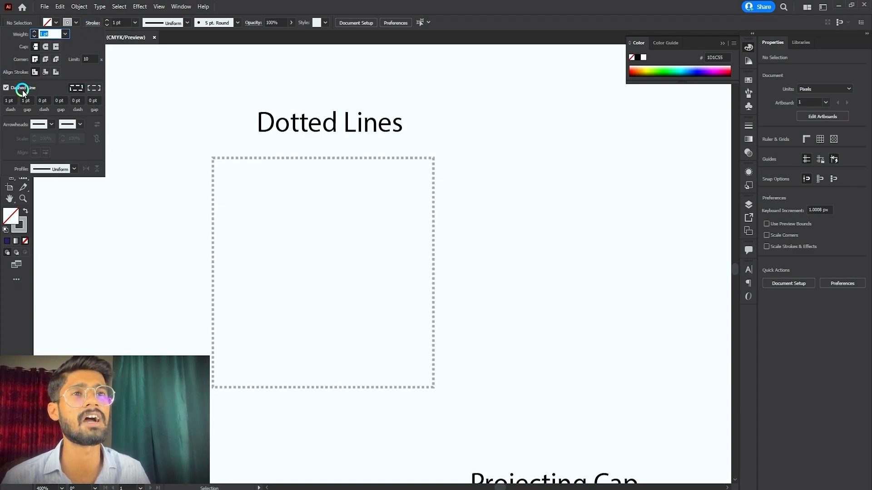
pyautogui.hotkey('ctrl', 'a')
# - Turn the Dotted Lines square's dashed stroke off and back on, check its dash and gap values, and clear the selection
pyautogui.click(9, 90)
pyautogui.click(9, 89)
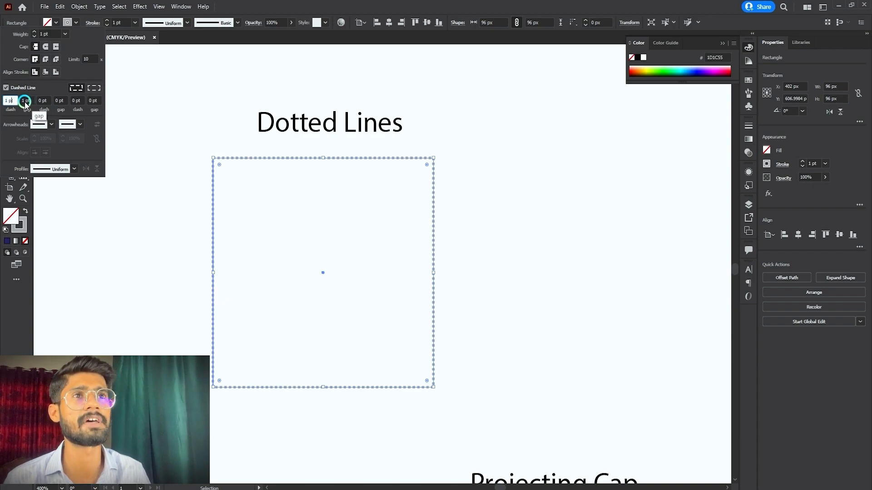
pyautogui.click(25, 100)
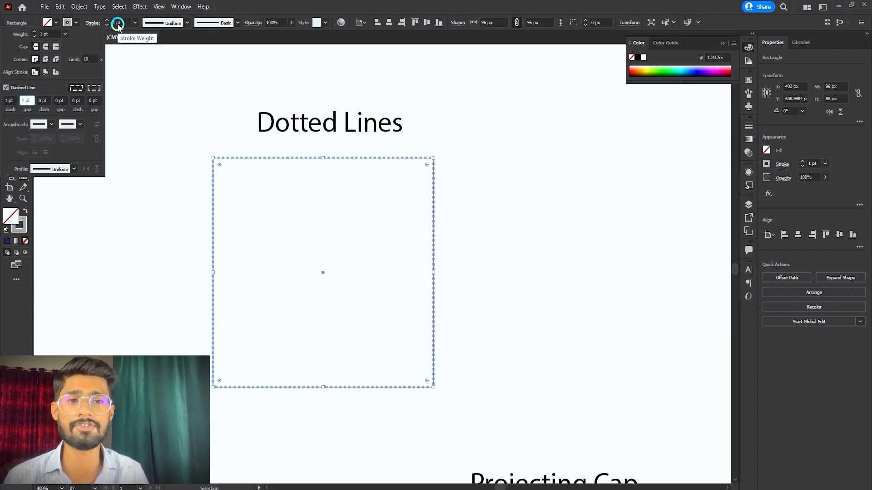
pyautogui.click(166, 187)
pyautogui.click(176, 190)
# - Examine the Dotted Lines square's pattern up close and from a distance, and select the square
pyautogui.scroll(-3, 321, 190)
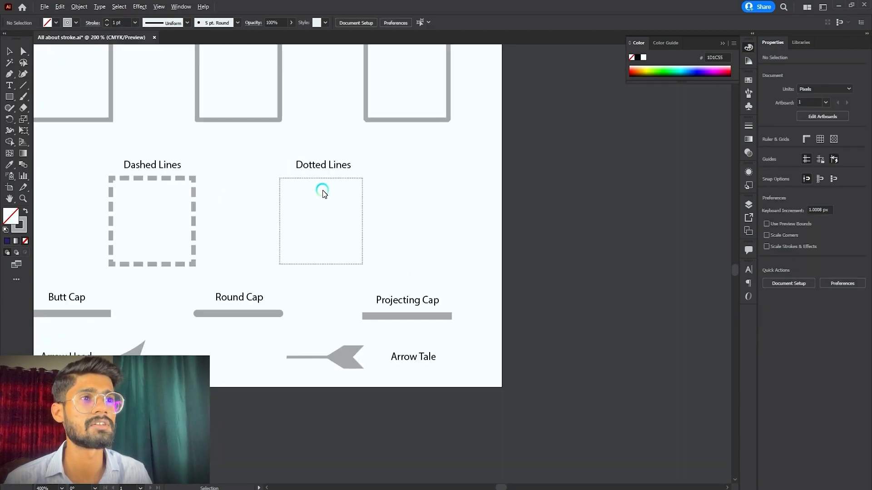
pyautogui.scroll(5, 304, 178)
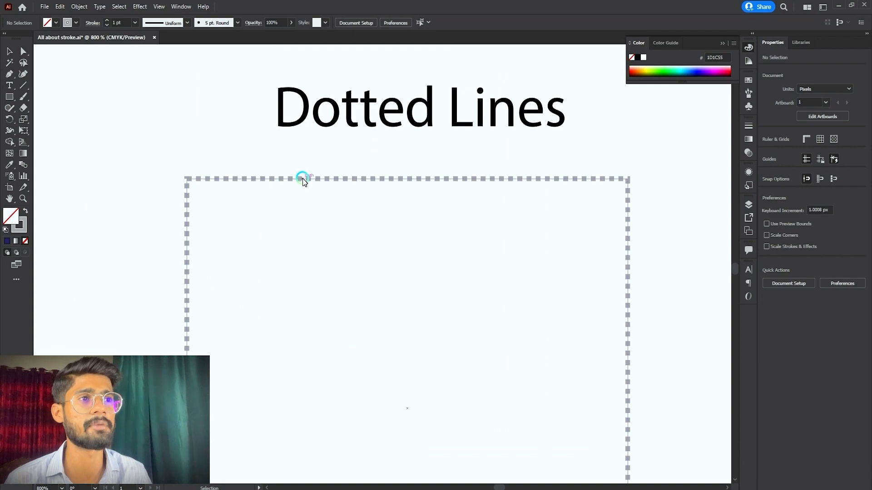
pyautogui.scroll(-4, 303, 178)
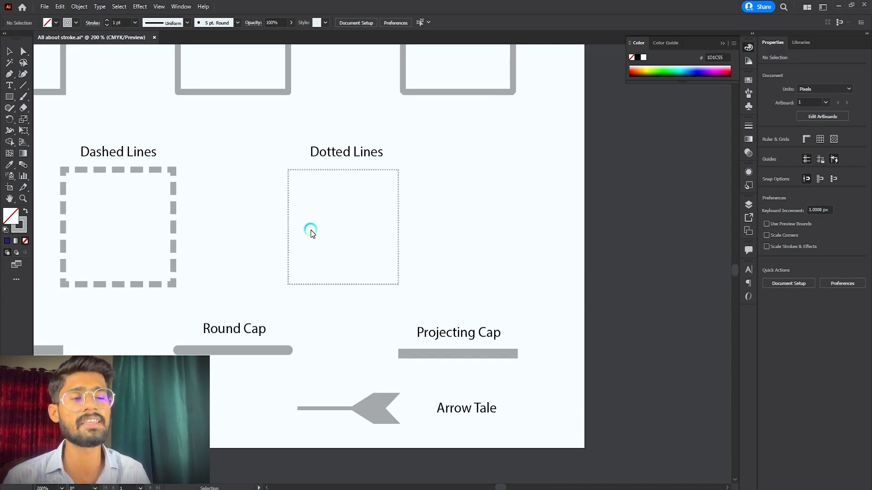
pyautogui.click(313, 170)
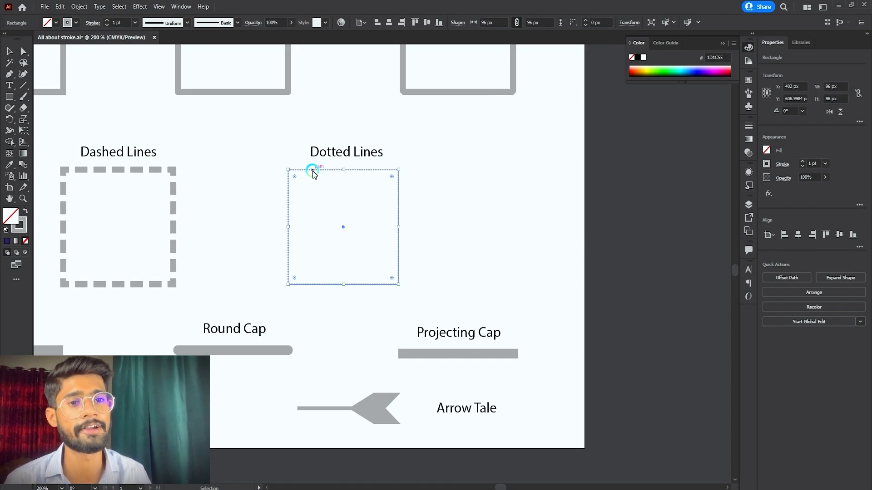
# - Select the Butt Cap line and examine up close where its stroke ends relative to the path's endpoint
pyautogui.press('space')
pyautogui.moveTo(152, 318); pyautogui.dragTo(357, 239)
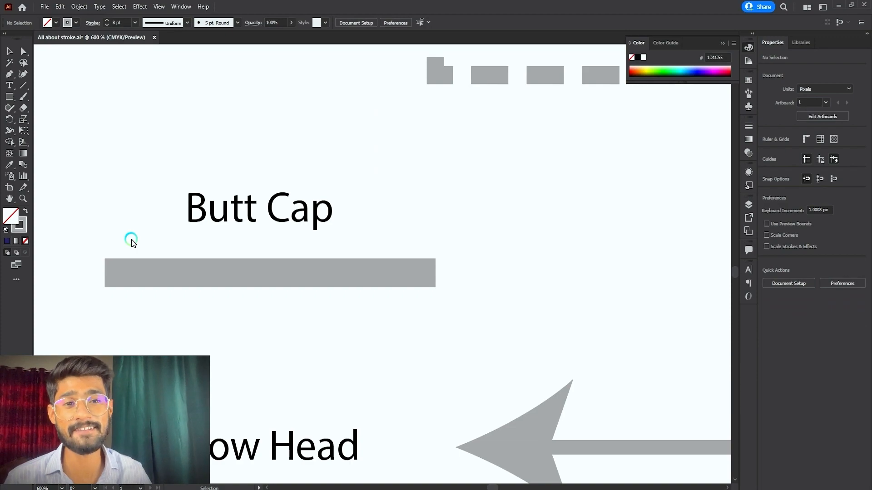
pyautogui.scroll(4, 86, 278)
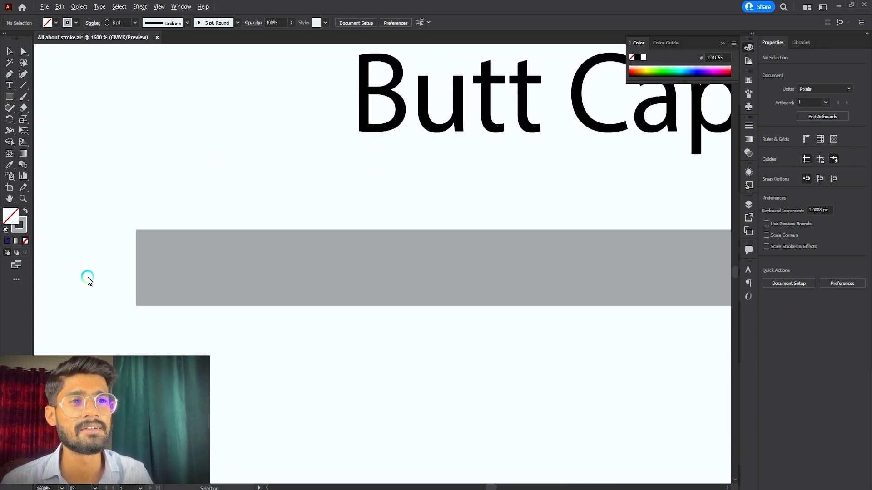
pyautogui.click(181, 266)
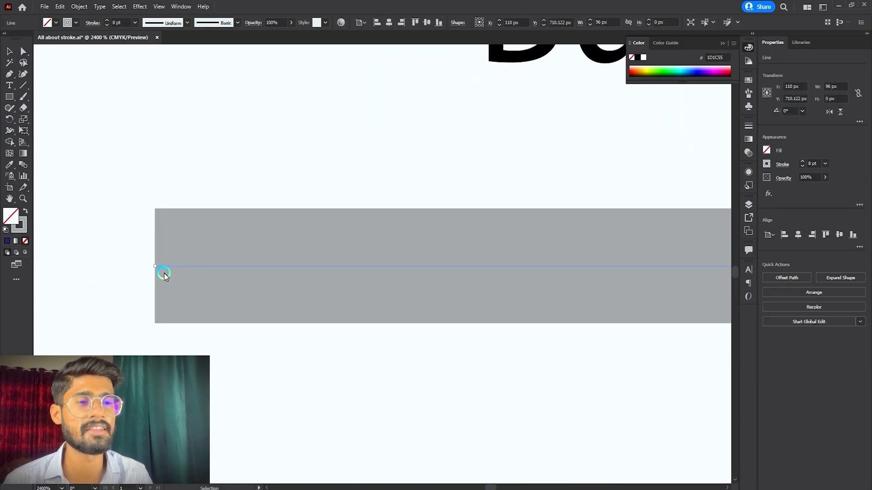
pyautogui.scroll(1, 154, 272)
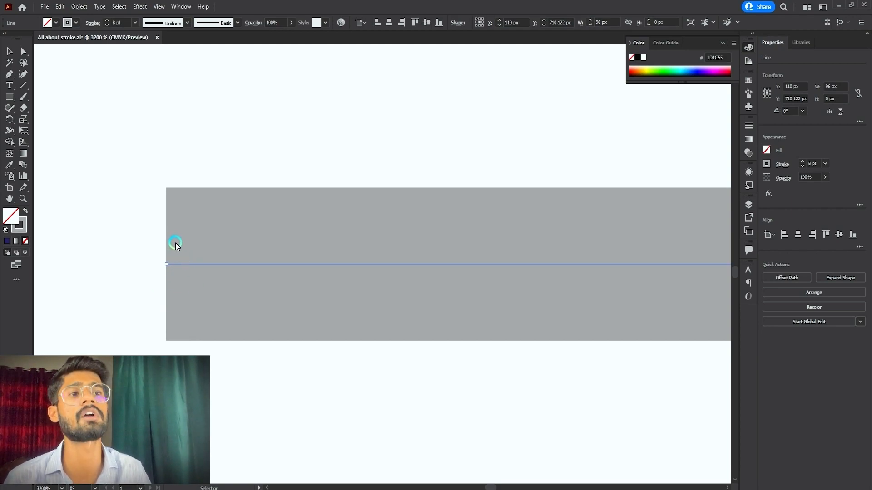
pyautogui.scroll(-2, 97, 226)
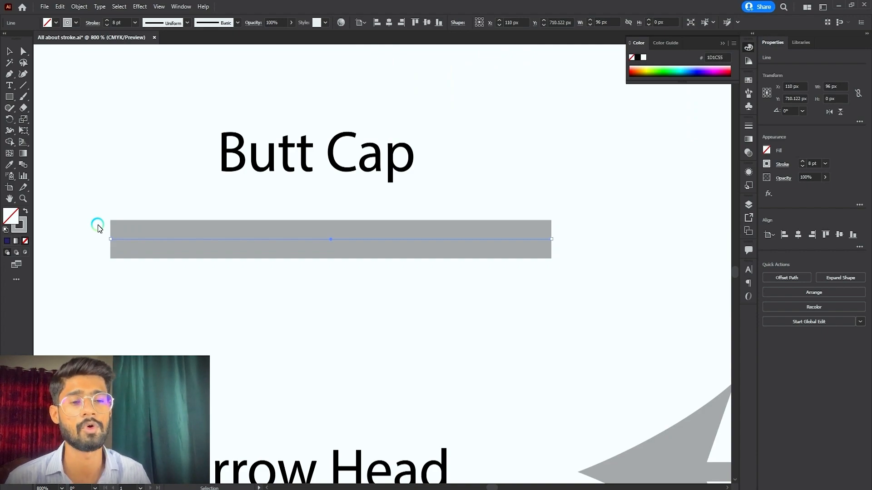
# - Select the Round Cap line and examine up close how its rounded end relates to the path's endpoint
pyautogui.scroll(-2, 89, 224)
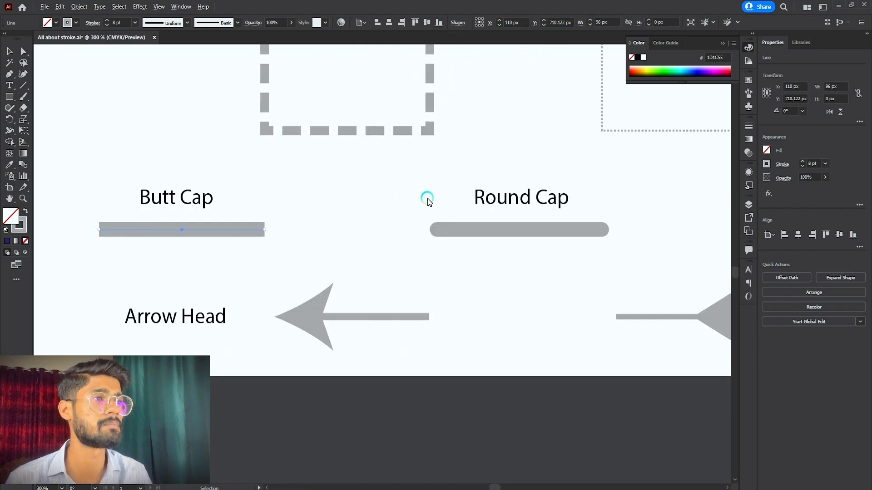
pyautogui.scroll(2, 557, 200)
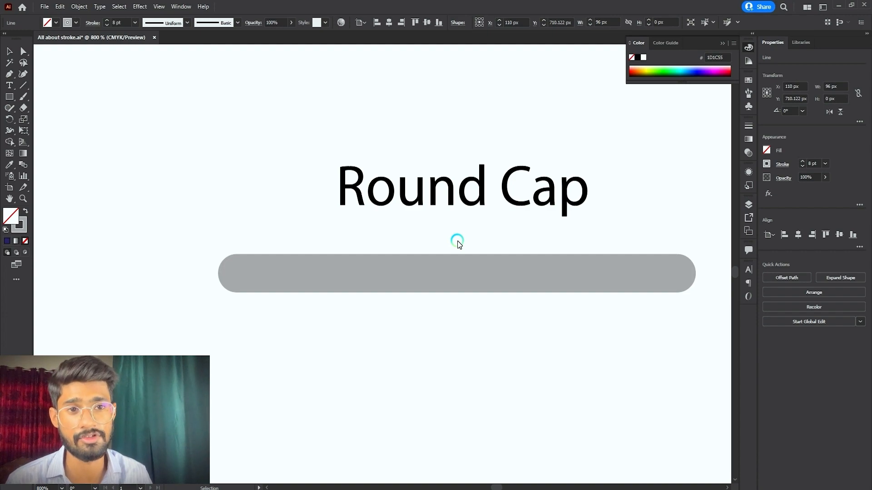
pyautogui.scroll(1, 295, 253)
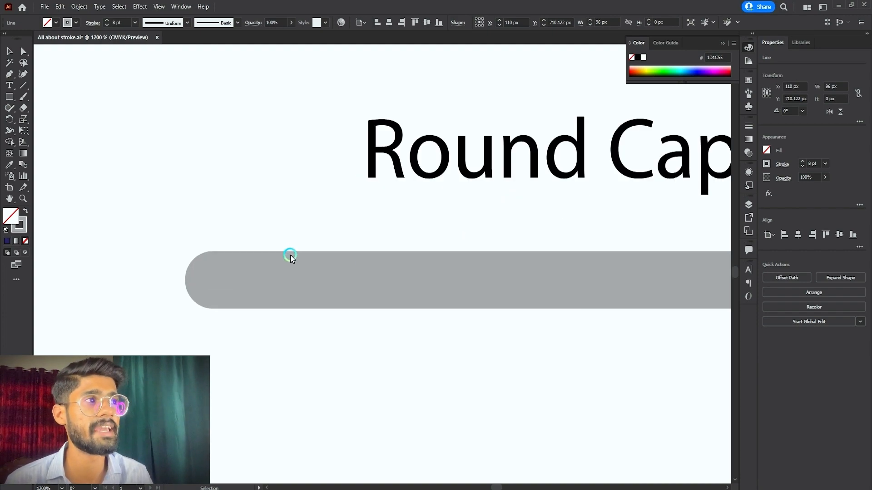
pyautogui.click(234, 190)
pyautogui.scroll(1, 233, 275)
pyautogui.moveTo(222, 204); pyautogui.dragTo(314, 474)
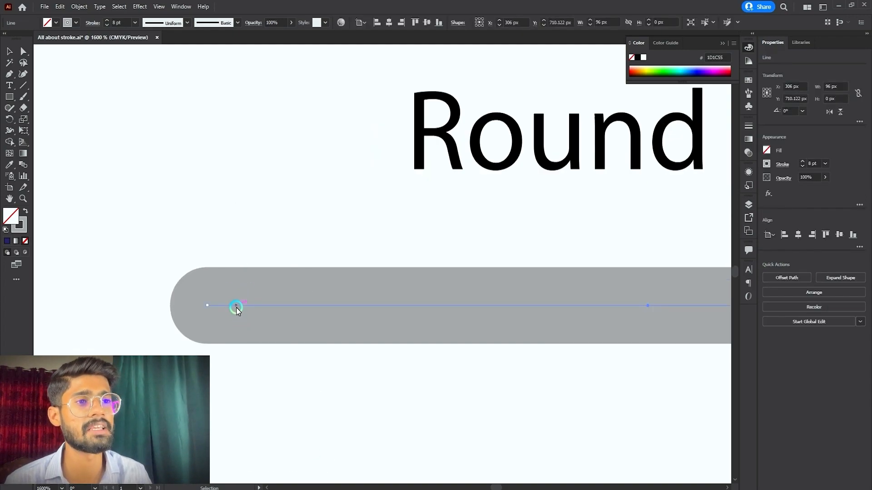
pyautogui.scroll(3, 219, 304)
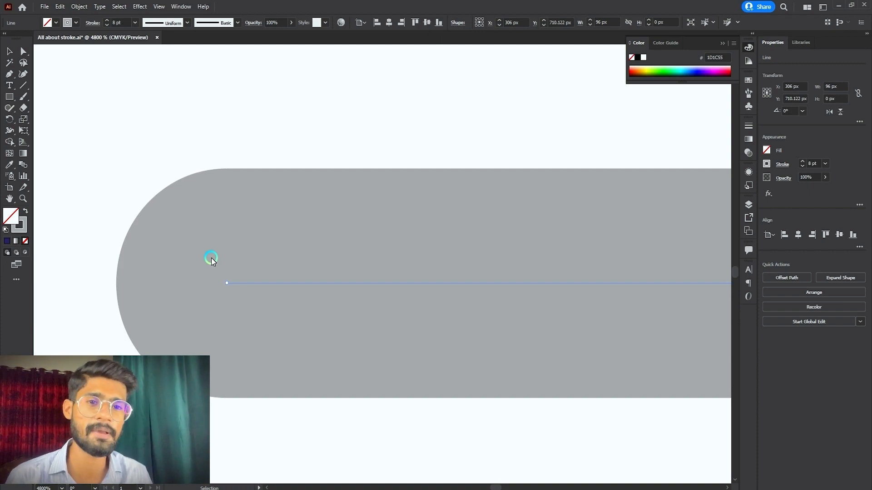
pyautogui.scroll(-3, 245, 238)
pyautogui.scroll(-5, 246, 238)
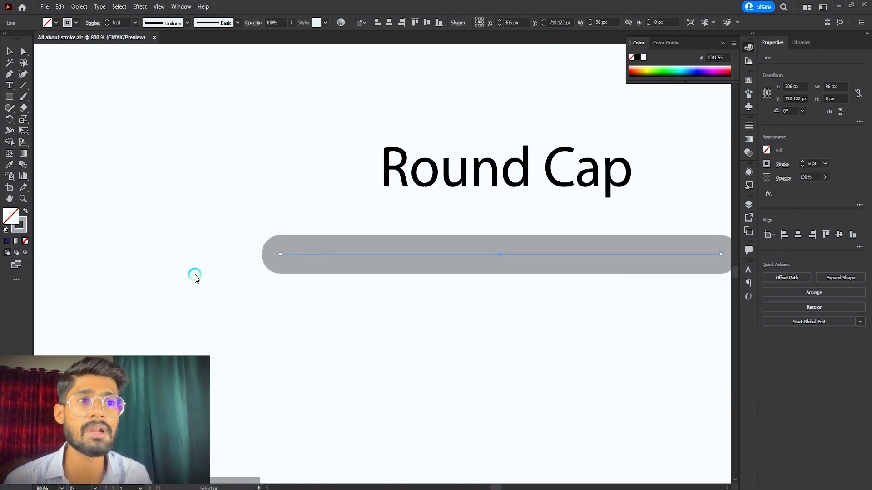
# - Move the Round Cap line directly beneath the Butt Cap line, select both, and compare up close where their strokes end
pyautogui.moveTo(484, 242); pyautogui.dragTo(260, 255)
pyautogui.scroll(2, 253, 253)
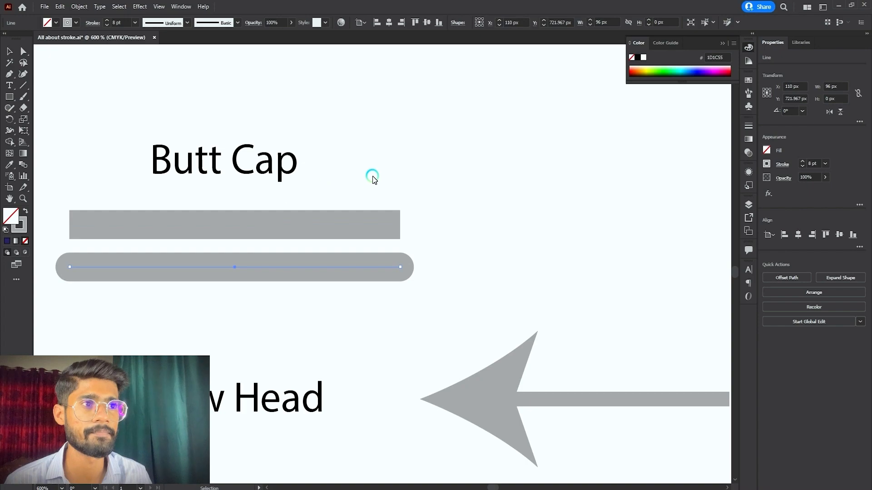
pyautogui.moveTo(372, 178); pyautogui.dragTo(387, 341)
pyautogui.scroll(2, 348, 267)
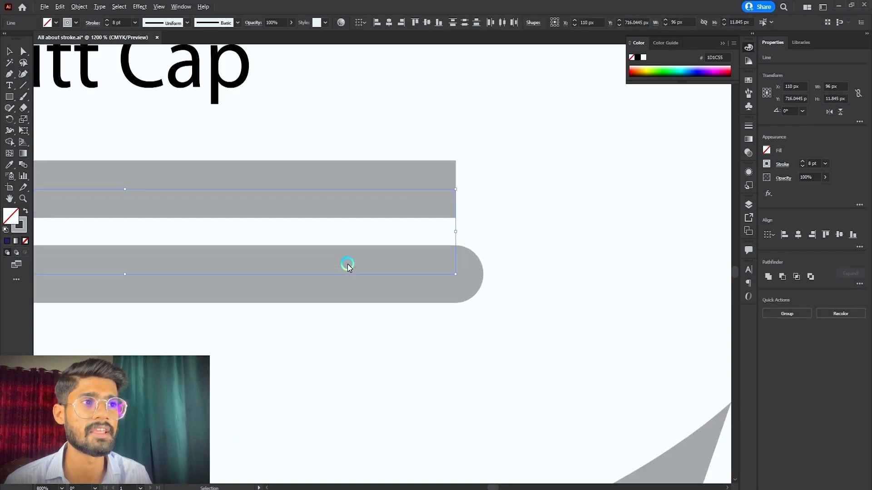
pyautogui.scroll(2, 474, 186)
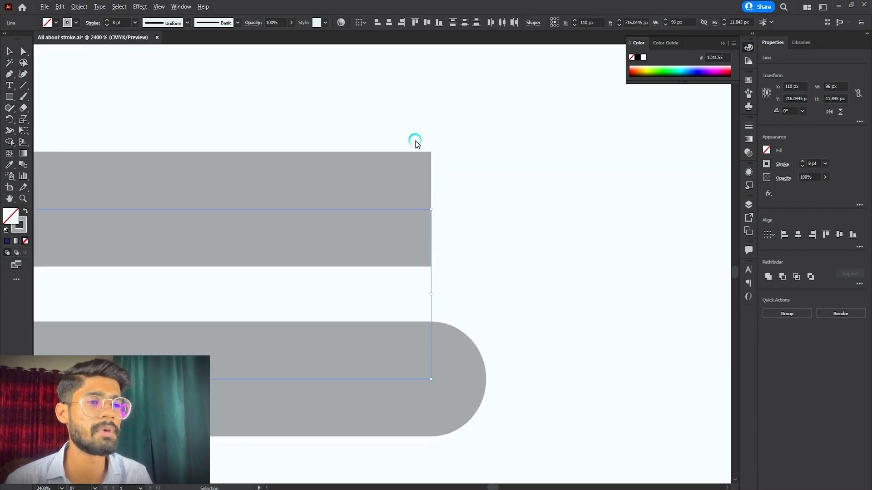
pyautogui.scroll(-3, 413, 150)
pyautogui.scroll(2, 411, 167)
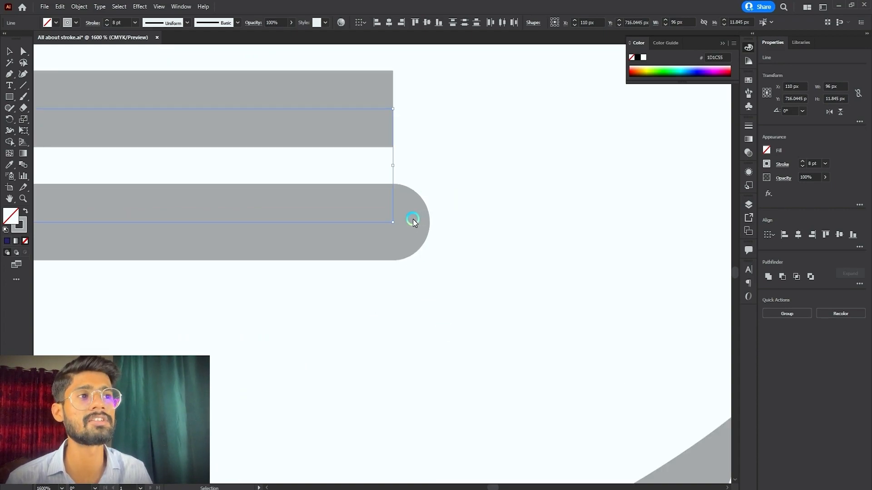
pyautogui.scroll(-4, 177, 173)
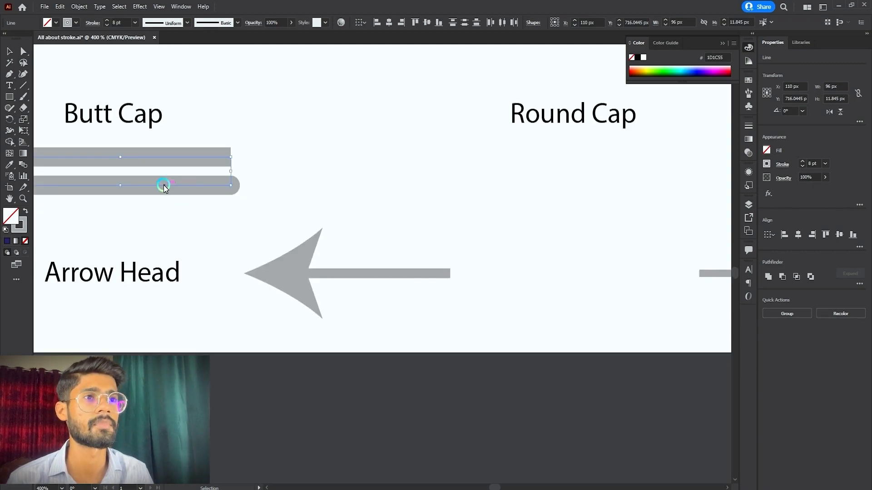
# - Undo the Round Cap line's move and clear the selection
pyautogui.click(207, 209)
pyautogui.hotkey('ctrl', 'z')
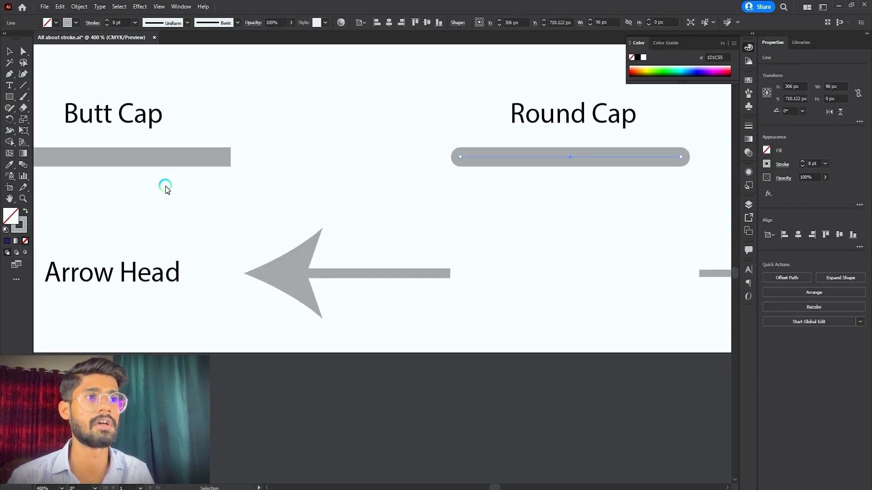
pyautogui.click(179, 197)
pyautogui.scroll(-2, 179, 196)
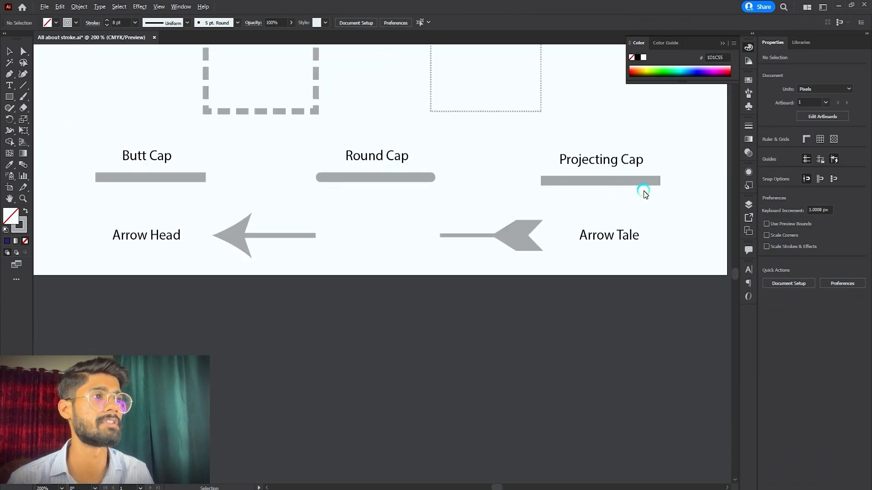
# - Select the Projecting Cap line and examine up close how far its squared end extends past the path's endpoint
pyautogui.scroll(4, 659, 188)
pyautogui.scroll(3, 590, 189)
pyautogui.scroll(-2, 543, 190)
pyautogui.scroll(1, 589, 167)
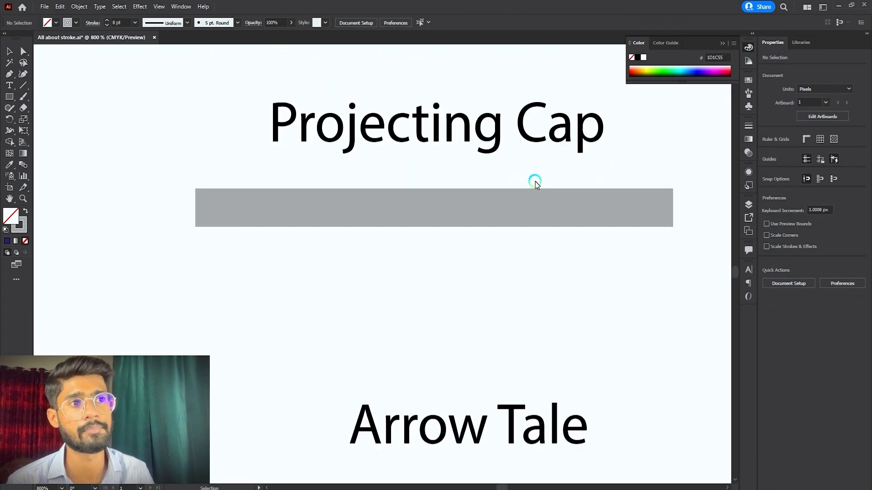
pyautogui.click(272, 207)
pyautogui.scroll(3, 200, 214)
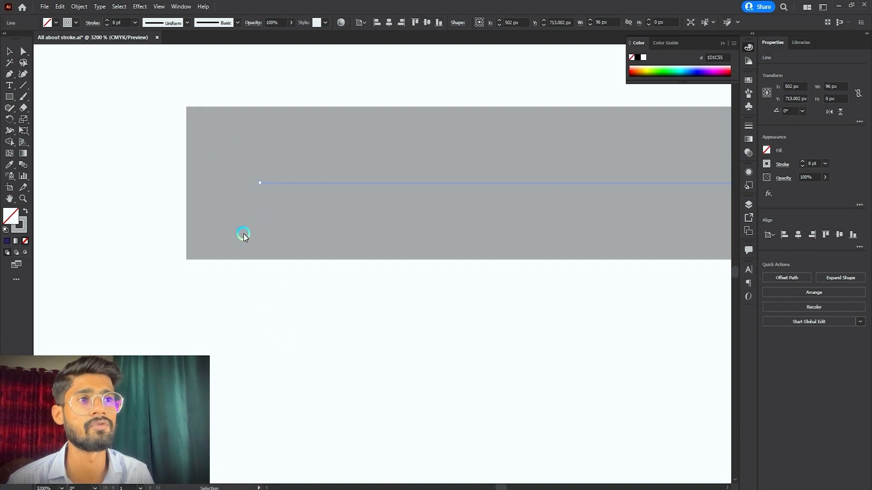
pyautogui.scroll(-3, 253, 202)
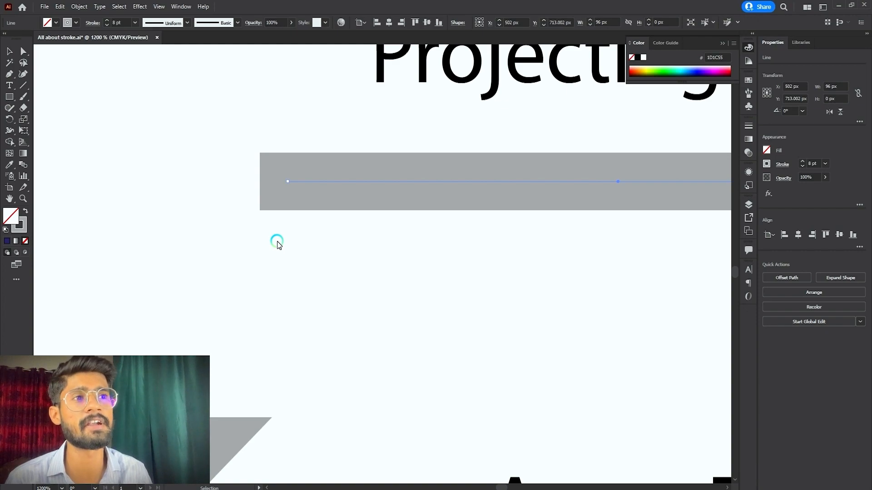
pyautogui.scroll(-2, 380, 222)
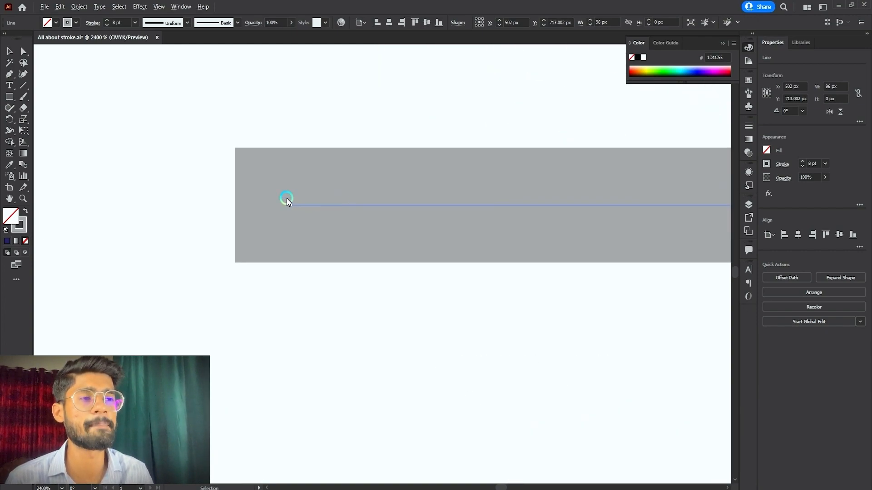
pyautogui.scroll(1, 287, 198)
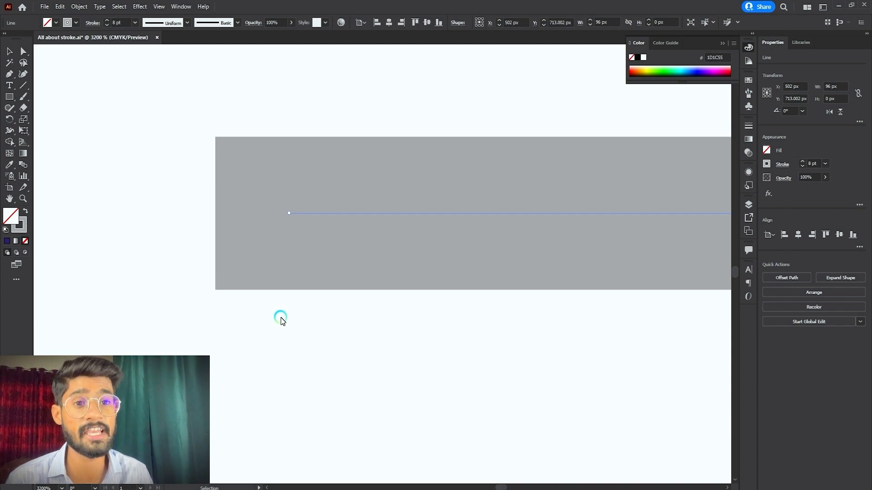
pyautogui.scroll(-2, 434, 249)
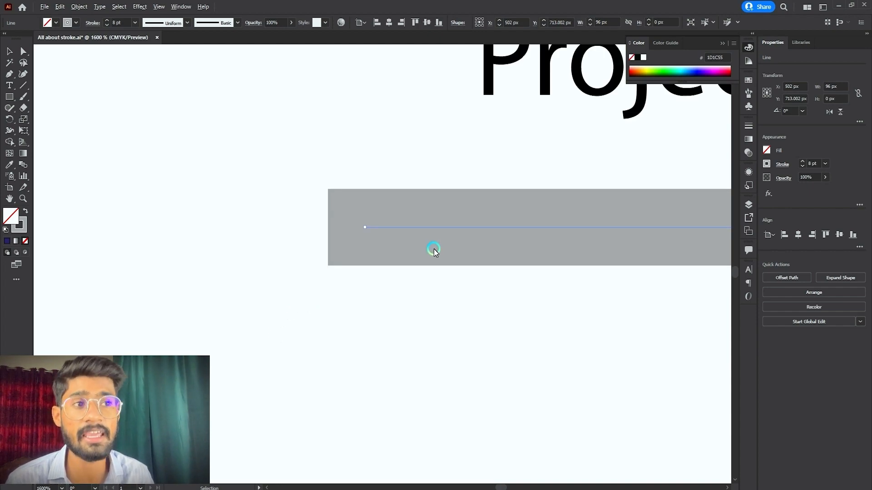
# - Select the Round Cap line and compare its rounded end with the projecting cap relative to the path's endpoint
pyautogui.scroll(-3, 434, 249)
pyautogui.scroll(4, 47, 228)
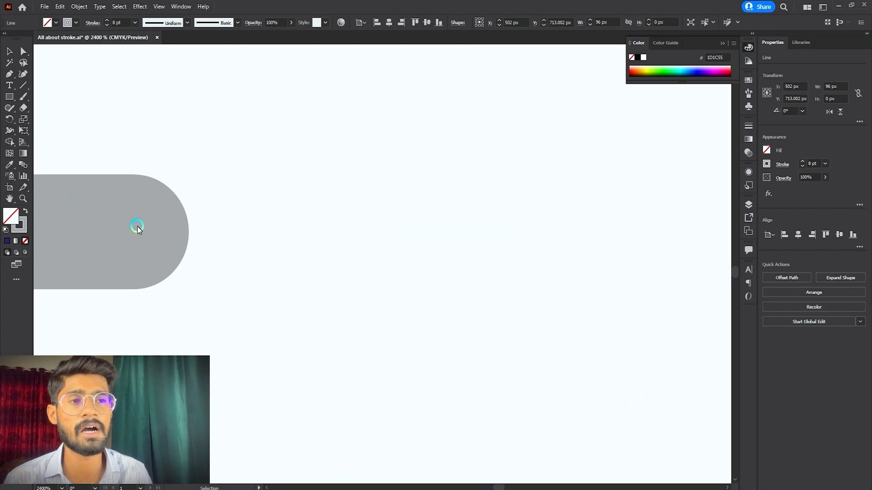
pyautogui.click(113, 232)
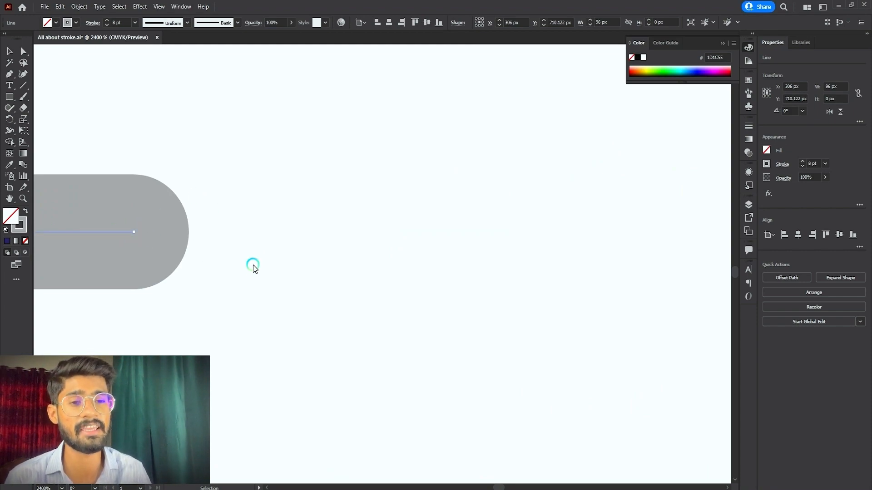
pyautogui.scroll(-1, 289, 266)
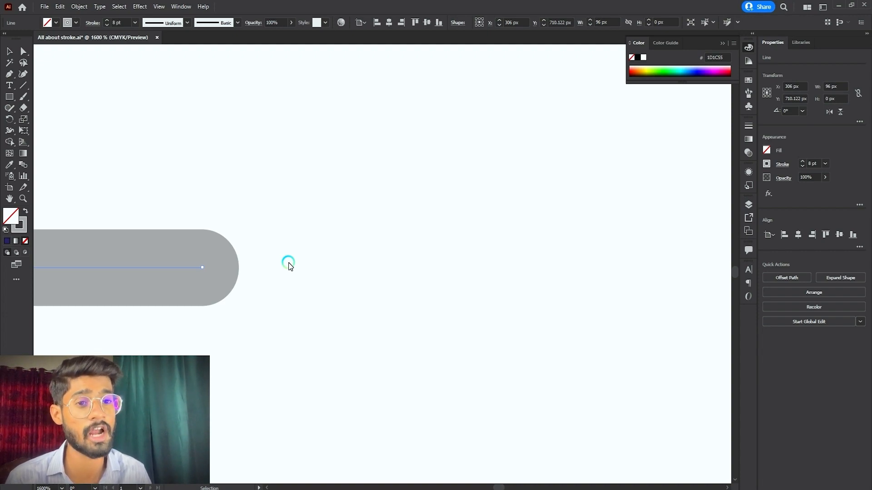
# - Select the Butt Cap line and compare its ends with the Round Cap and Projecting Cap lines
pyautogui.scroll(-6, 288, 263)
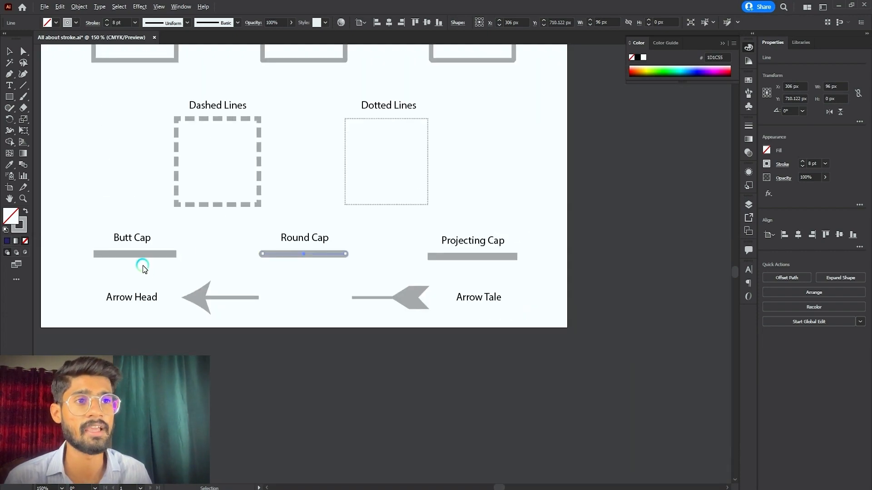
pyautogui.scroll(3, 153, 250)
pyautogui.moveTo(387, 224); pyautogui.dragTo(278, 452)
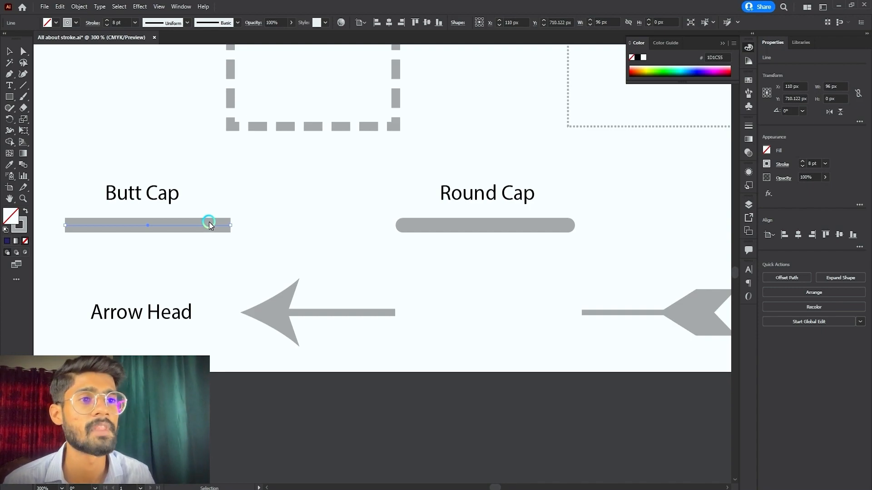
pyautogui.scroll(-1, 205, 229)
pyautogui.scroll(1, 153, 283)
pyautogui.scroll(2, 153, 283)
pyautogui.scroll(-4, 136, 277)
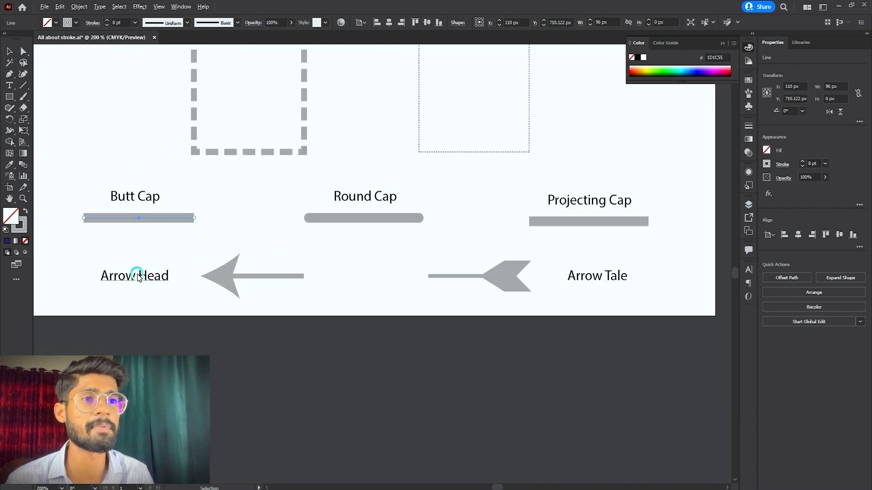
# - Select the Arrow Head line and examine it alongside the Arrow Tale example
pyautogui.scroll(3, 259, 274)
pyautogui.click(259, 278)
pyautogui.scroll(-1, 265, 275)
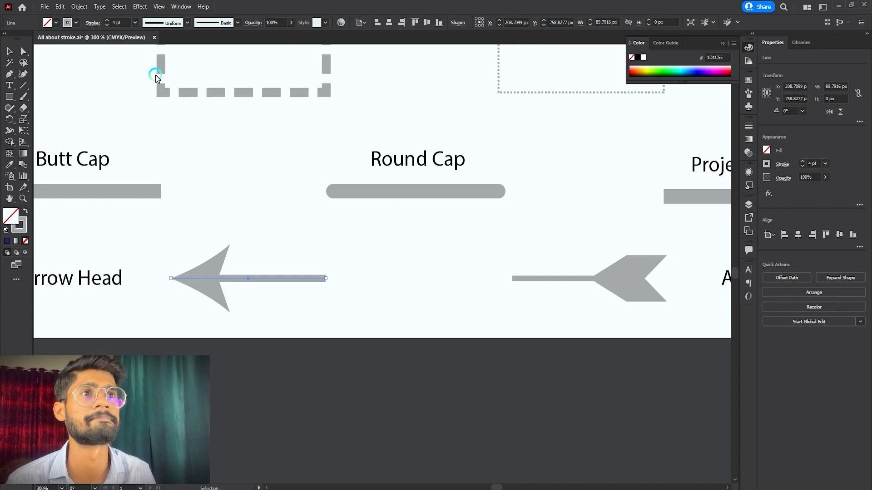
pyautogui.scroll(-3, 218, 232)
pyautogui.scroll(2, 408, 253)
pyautogui.scroll(-2, 233, 264)
pyautogui.scroll(2, 331, 253)
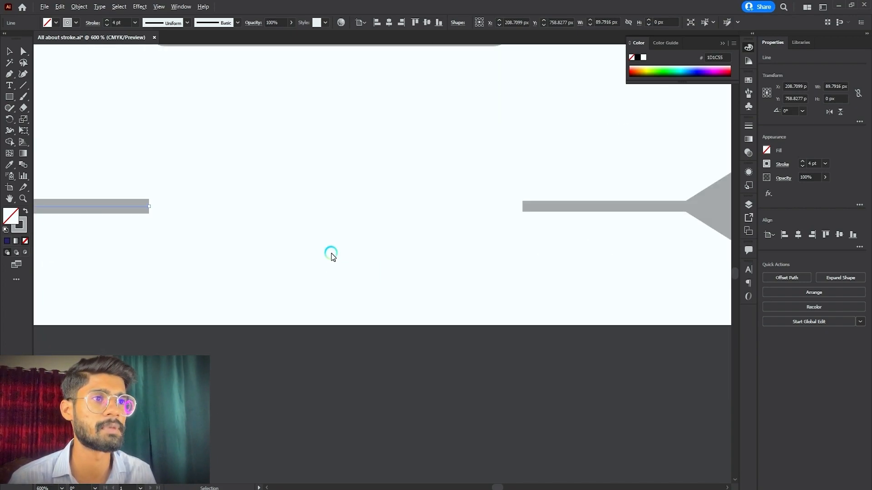
# - Draw a horizontal line about 68 px long in the empty space between the Arrow Head and Arrow Tale examples
pyautogui.click(24, 88)
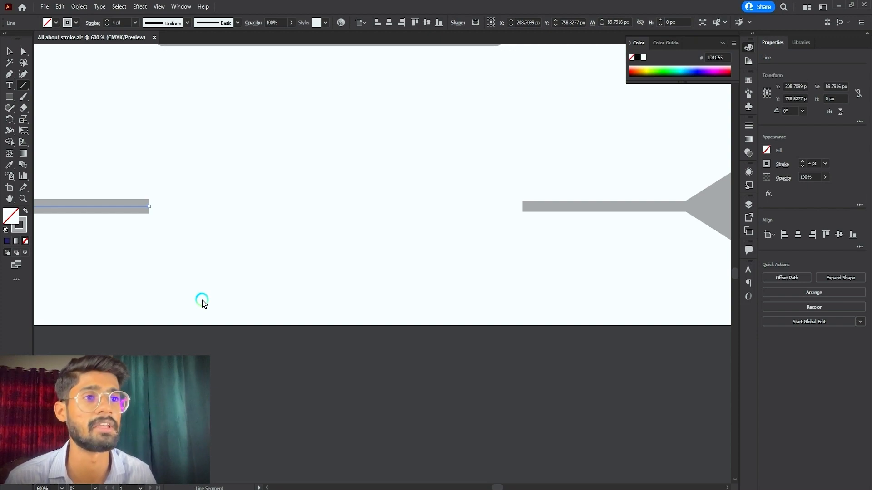
pyautogui.moveTo(212, 288); pyautogui.dragTo(441, 291)
pyautogui.click(9, 51)
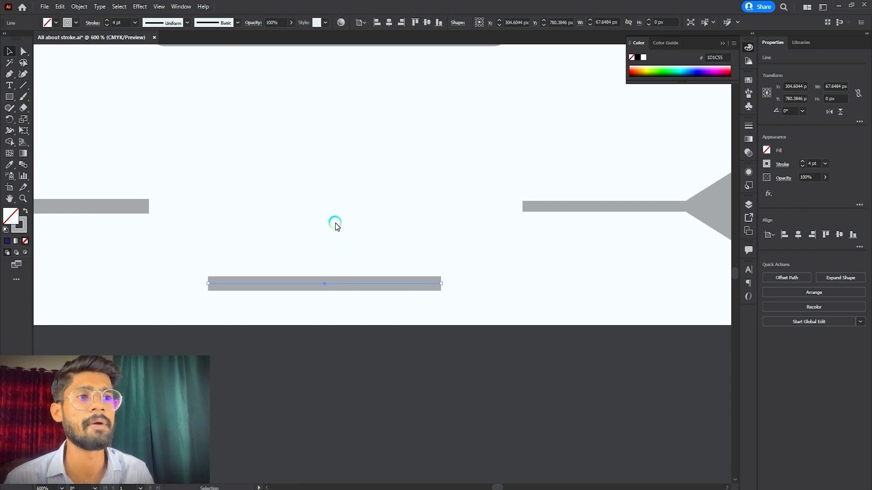
pyautogui.click(213, 322)
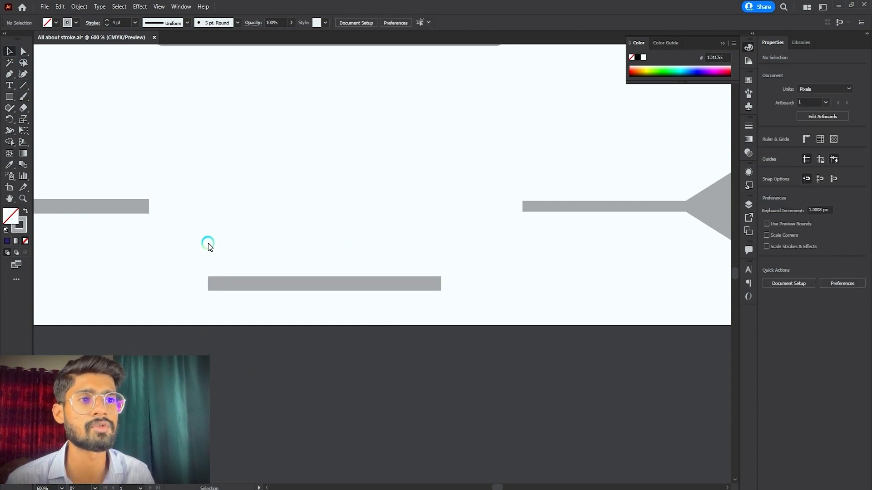
# - Apply the Arrow 1 arrowhead to the start point of the new line
pyautogui.click(308, 285)
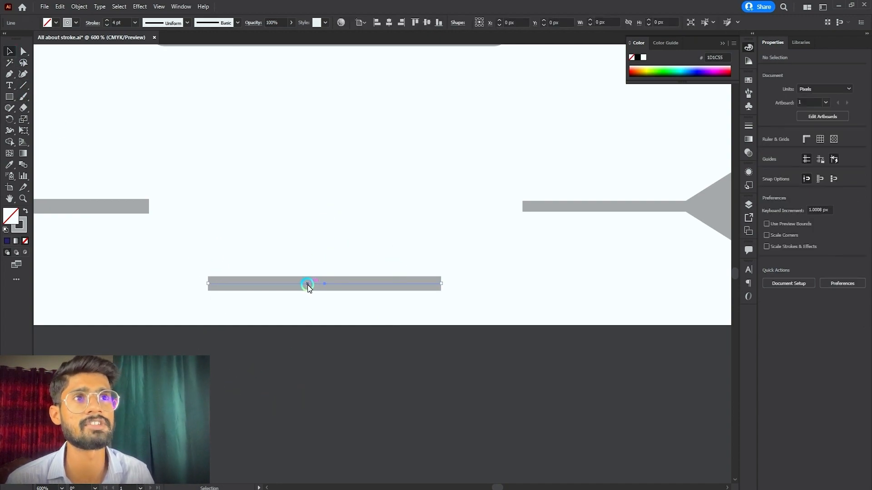
pyautogui.click(87, 23)
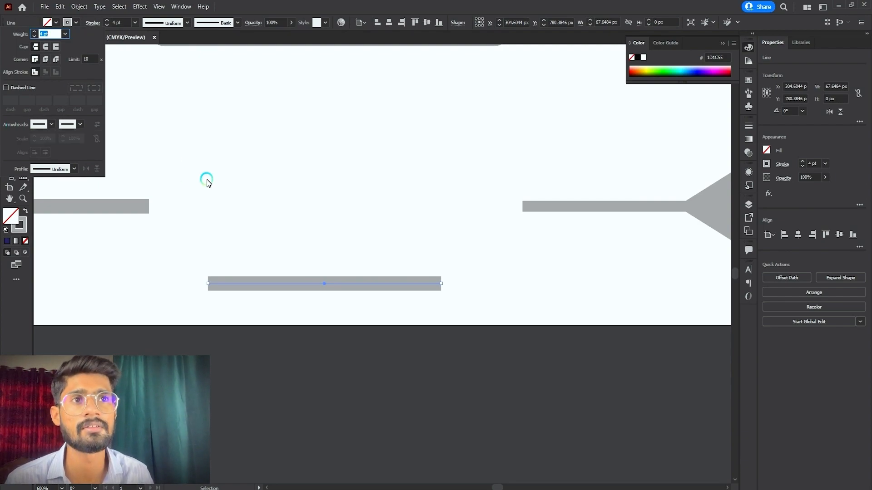
pyautogui.click(50, 124)
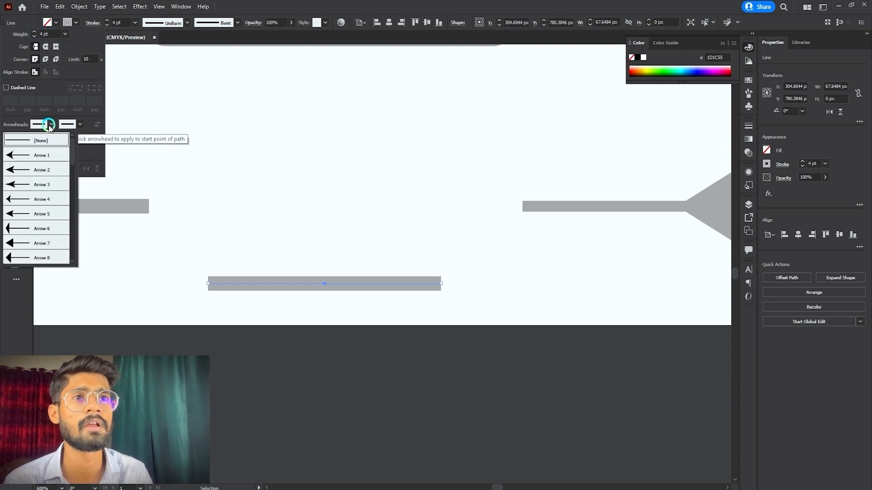
pyautogui.click(15, 157)
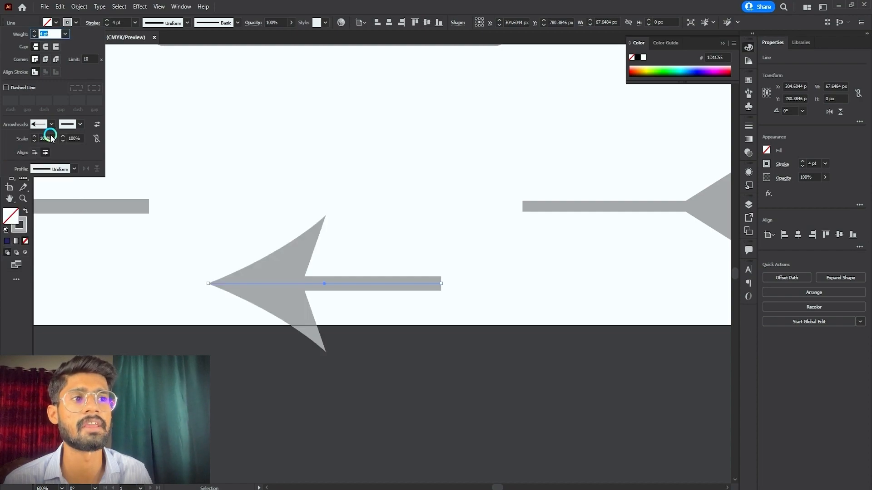
# - Set the new arrow line's stroke weight to 2 pt and clear the selection
pyautogui.click(107, 26)
pyautogui.click(107, 26)
pyautogui.click(107, 25)
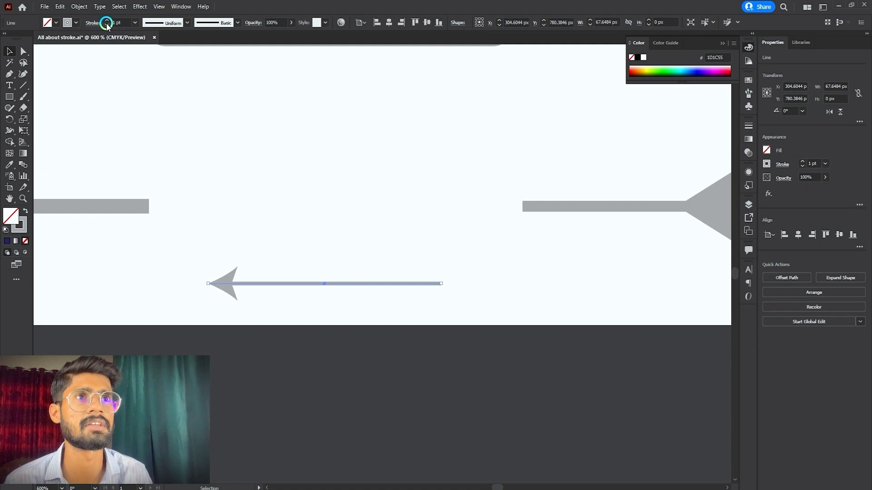
pyautogui.click(108, 21)
pyautogui.click(376, 193)
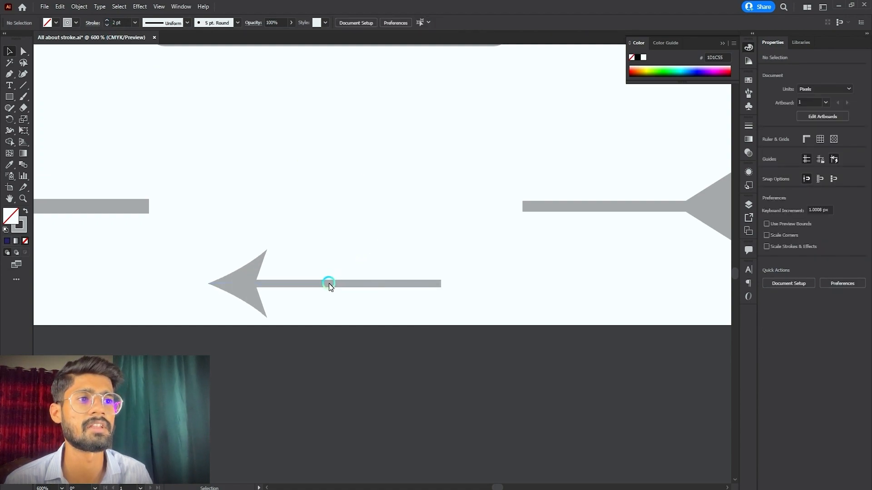
# - Switch the new line's start arrowhead to Arrow 3 and Arrow 8 in turn, finishing with Arrow 14
pyautogui.click(328, 285)
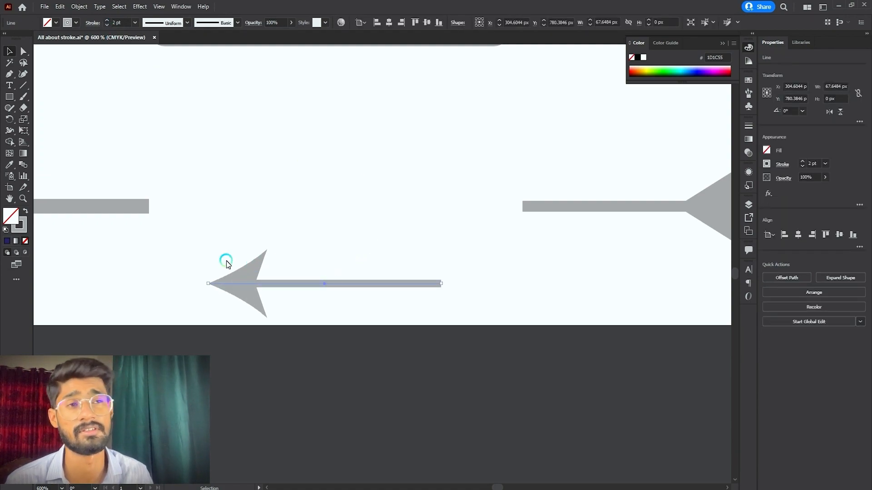
pyautogui.click(91, 24)
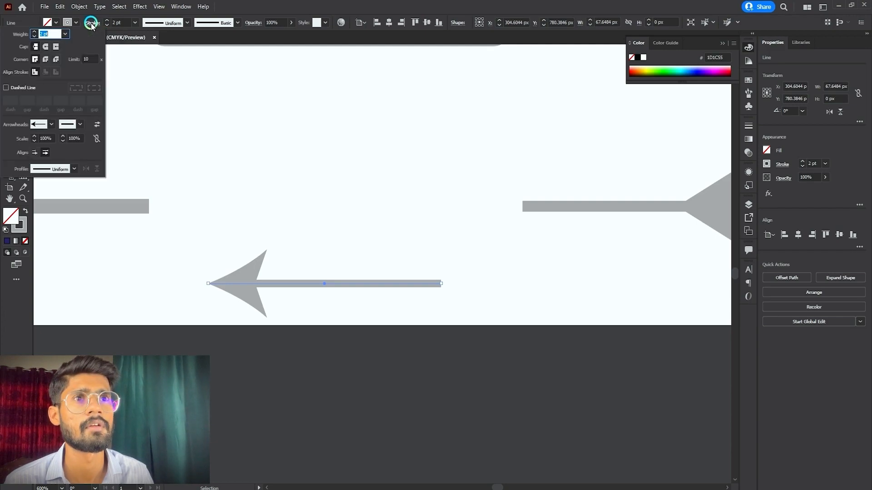
pyautogui.click(53, 125)
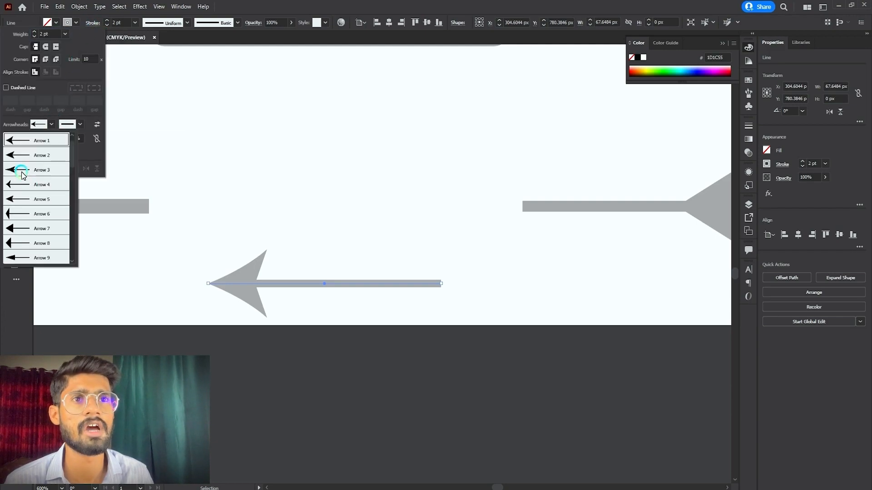
pyautogui.click(19, 172)
pyautogui.click(51, 125)
pyautogui.click(23, 222)
pyautogui.click(52, 125)
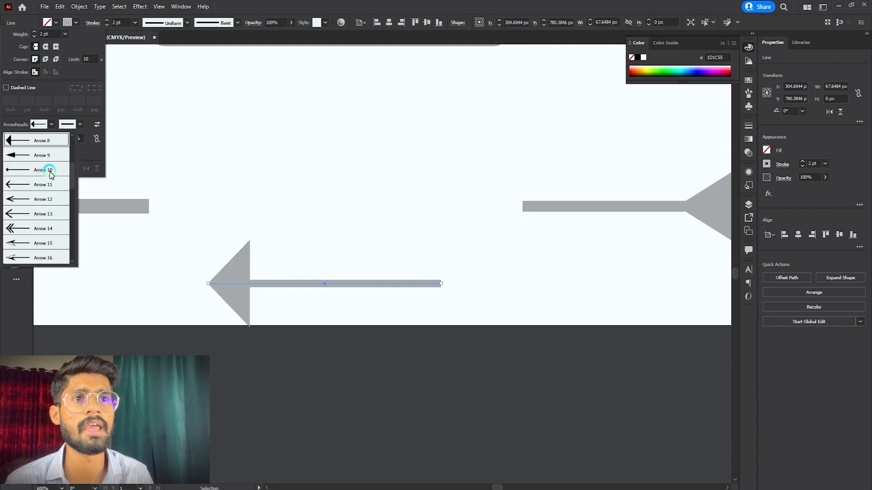
pyautogui.click(16, 151)
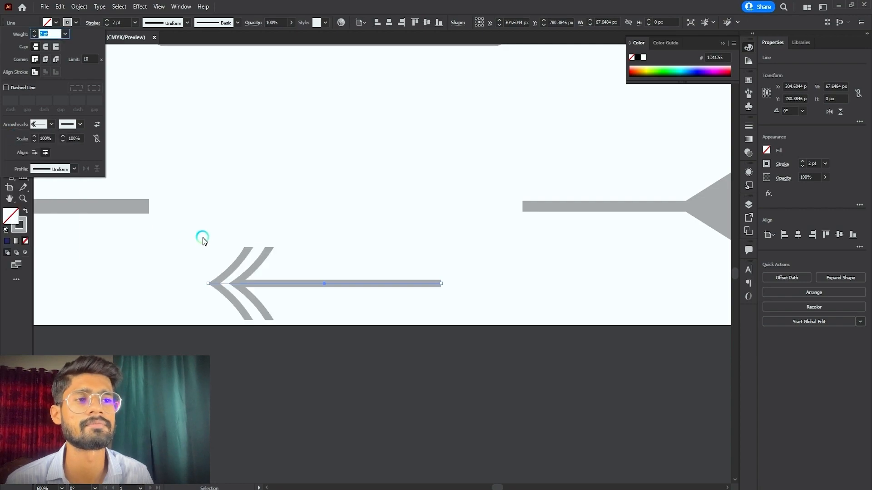
# - Apply the Arrow 18 arrowhead to the end point of the new arrow line and clear the selection
pyautogui.click(143, 298)
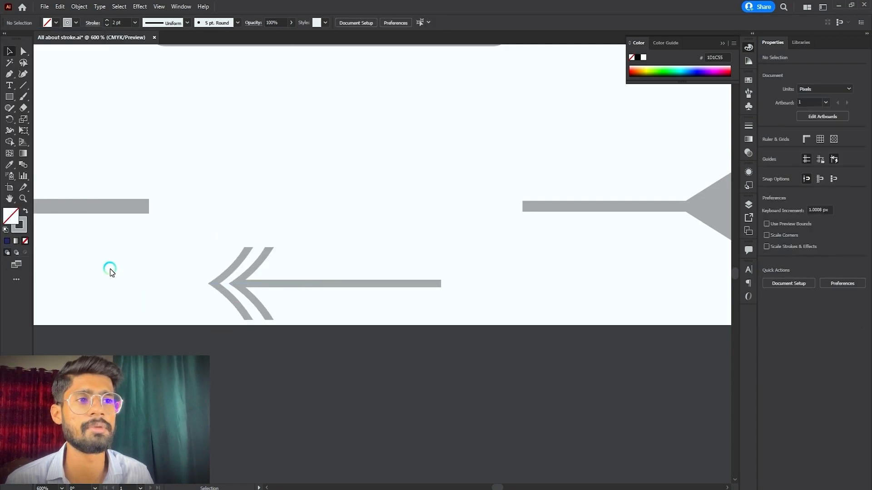
pyautogui.scroll(-3, 111, 269)
pyautogui.scroll(4, 208, 257)
pyautogui.scroll(-3, 268, 256)
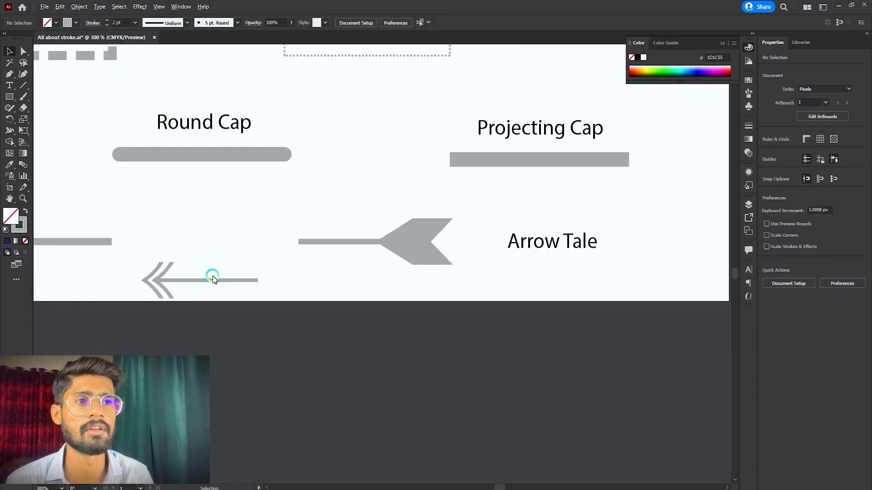
pyautogui.scroll(3, 213, 277)
pyautogui.click(231, 287)
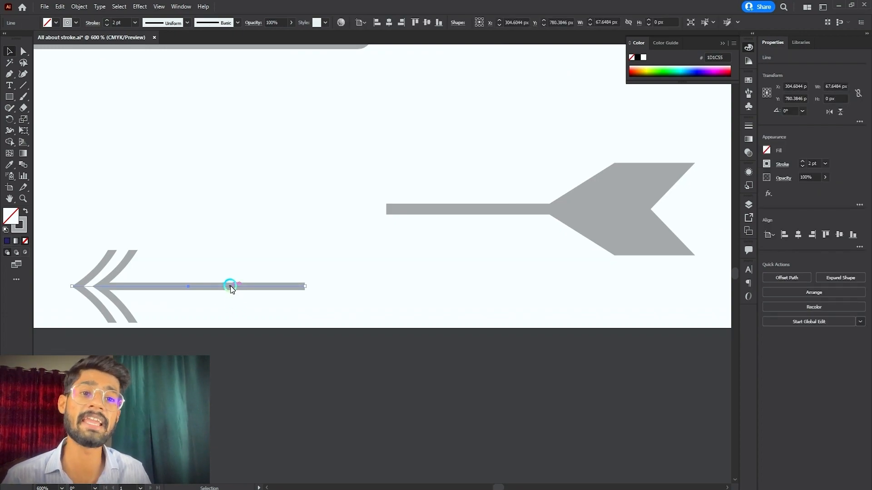
pyautogui.click(93, 22)
pyautogui.click(77, 125)
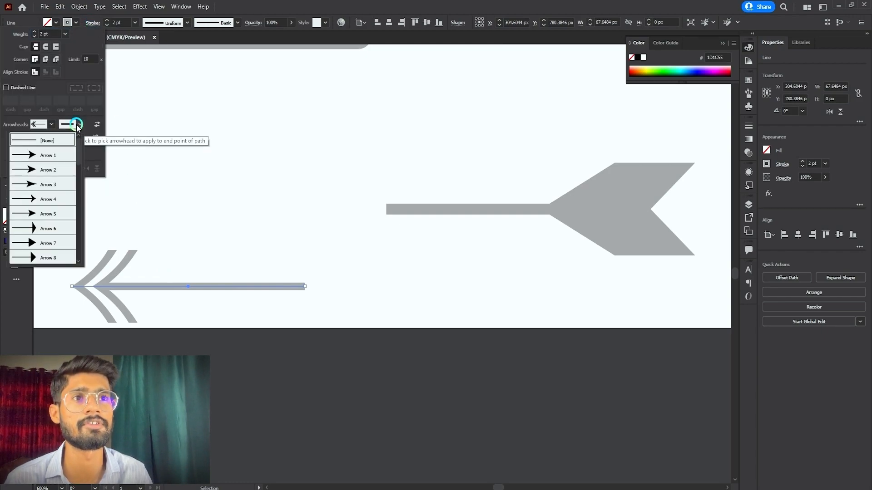
pyautogui.scroll(-4, 28, 235)
pyautogui.click(43, 227)
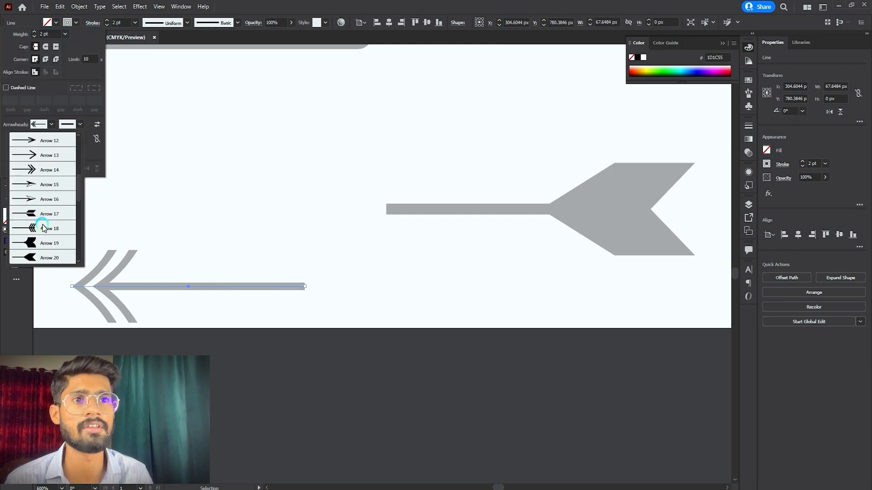
pyautogui.click(43, 228)
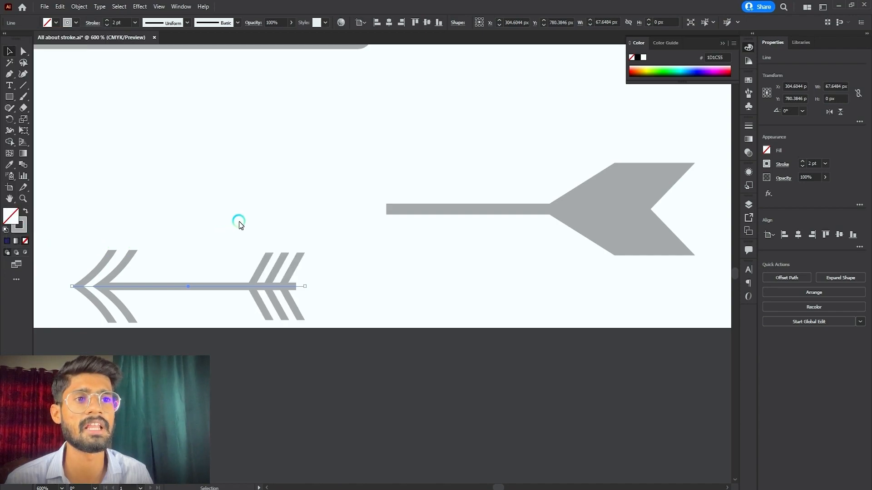
pyautogui.click(413, 311)
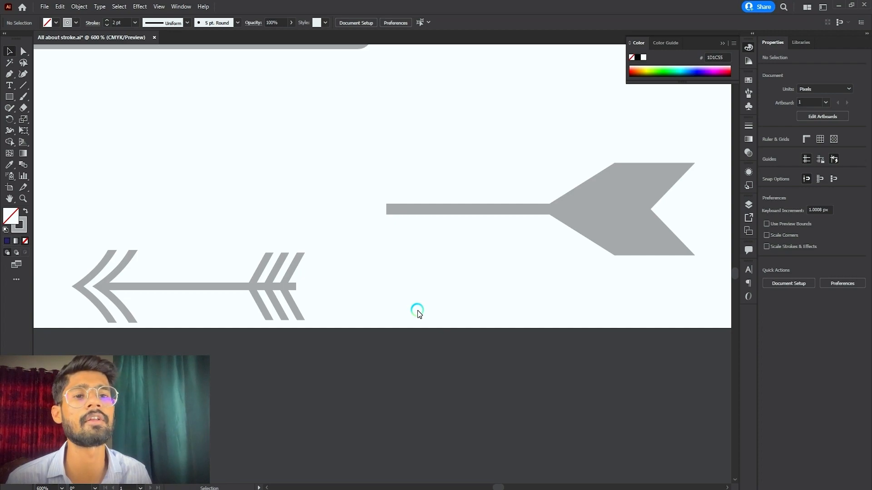
# - Switch to the Untitled-1 document with the open circular path
pyautogui.scroll(-3, 292, 272)
pyautogui.scroll(3, 293, 274)
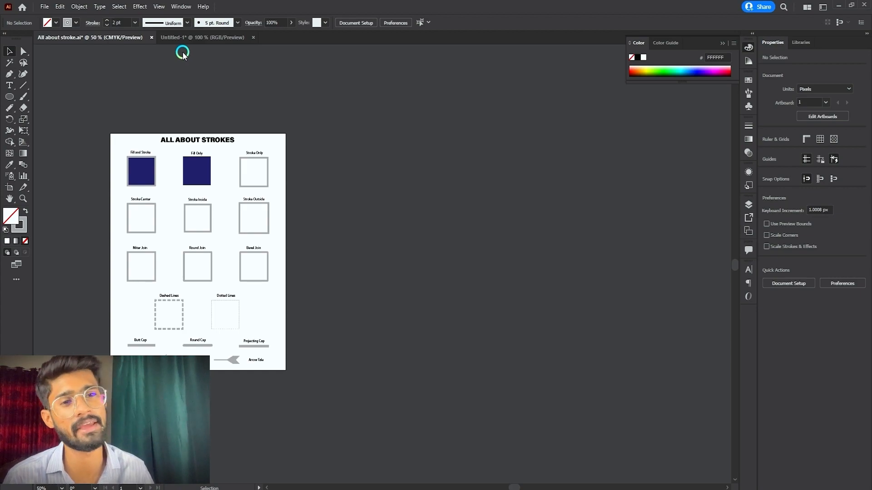
pyautogui.click(186, 37)
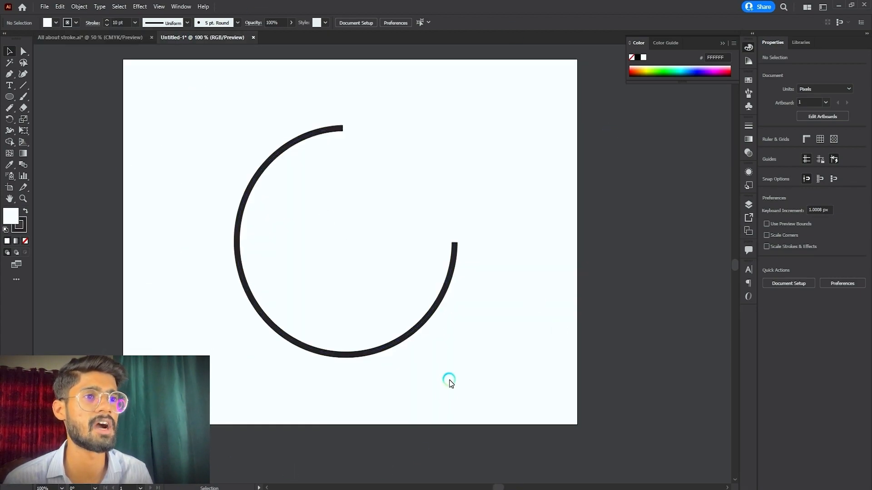
# - Apply the Arrow 29 arrowhead to the start point of the open circular path and clear the selection
pyautogui.click(414, 334)
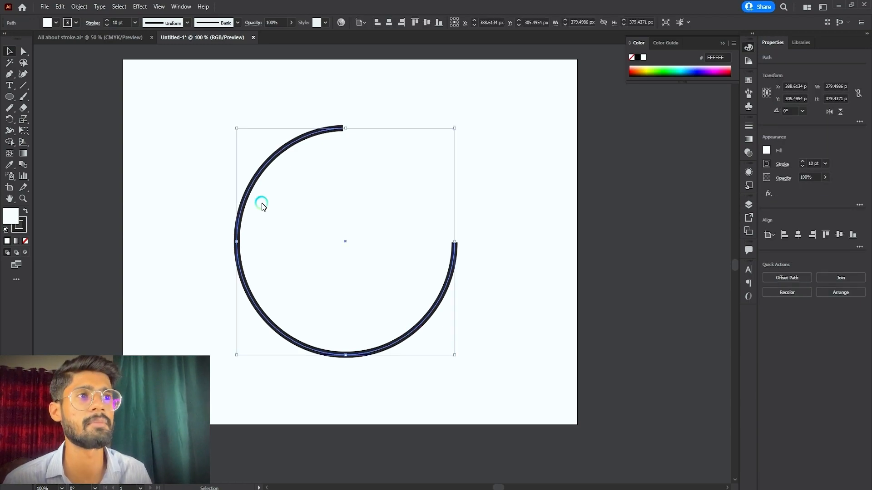
pyautogui.click(90, 24)
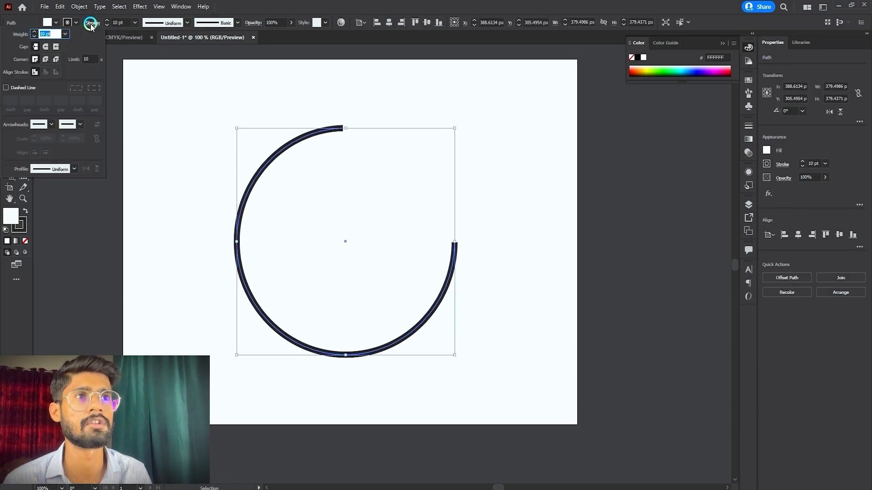
pyautogui.click(53, 125)
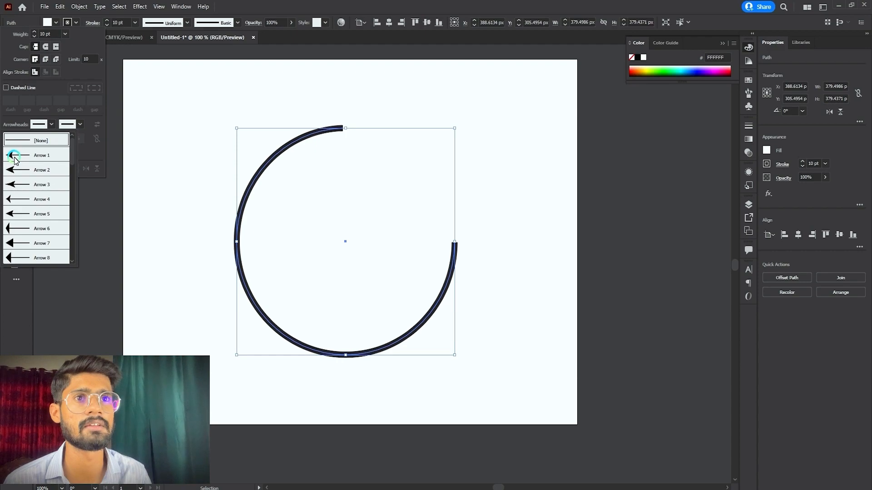
pyautogui.scroll(-3, 18, 204)
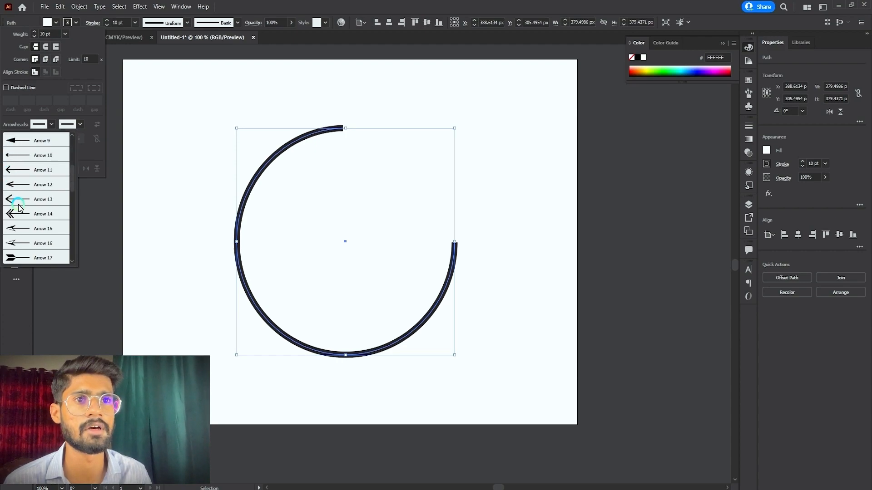
pyautogui.scroll(-3, 26, 224)
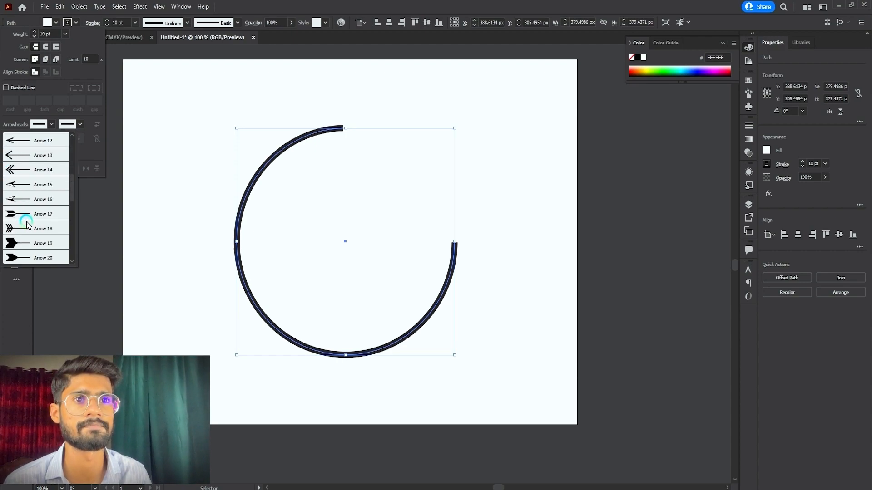
pyautogui.scroll(-3, 26, 224)
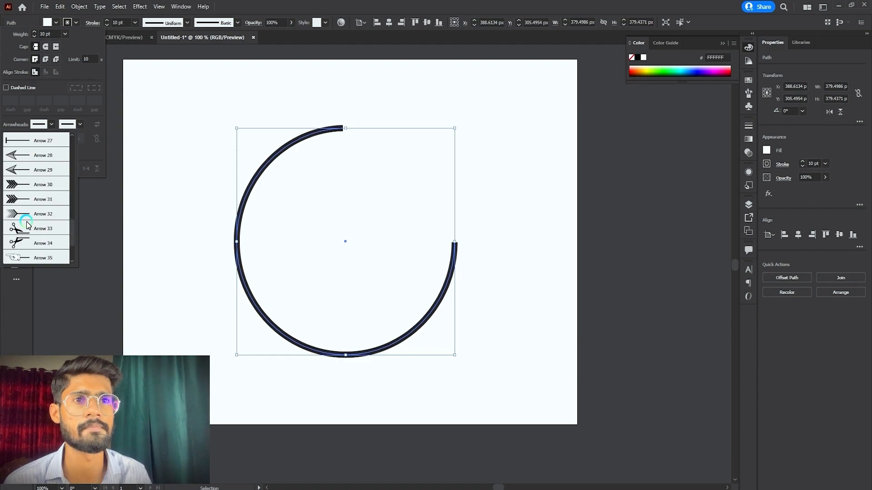
pyautogui.scroll(-2, 27, 224)
pyautogui.scroll(4, 27, 224)
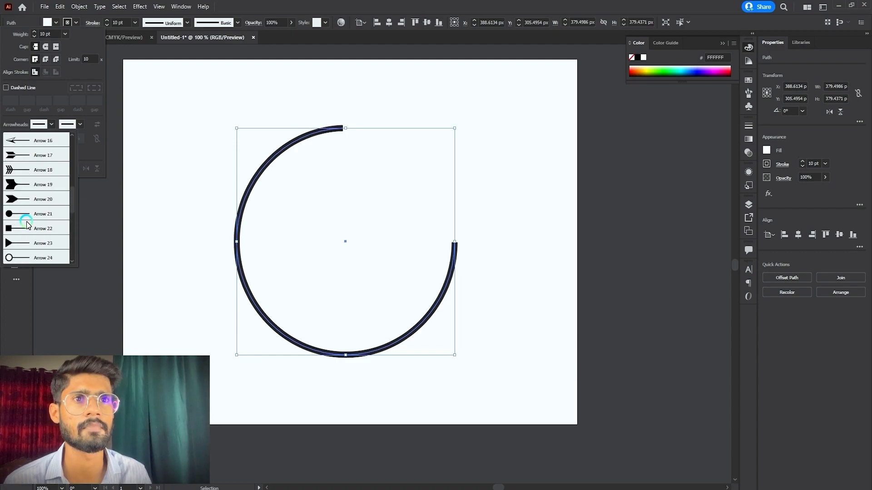
pyautogui.scroll(3, 26, 225)
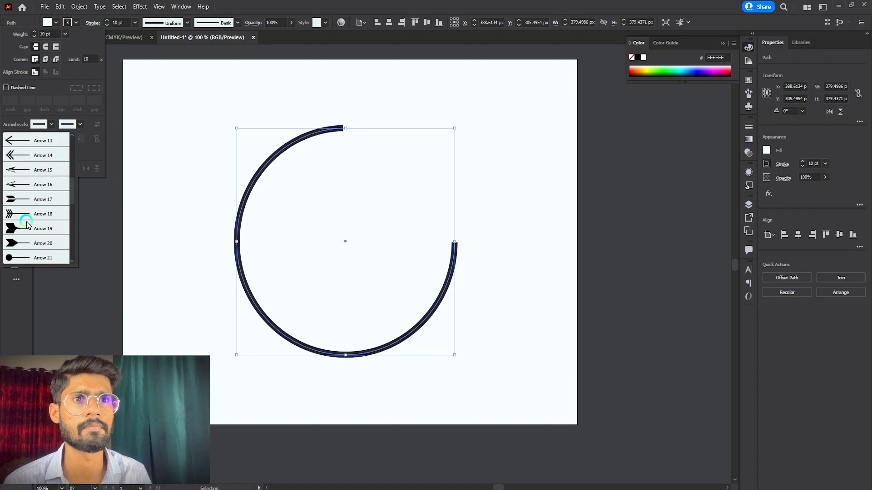
pyautogui.scroll(-3, 27, 225)
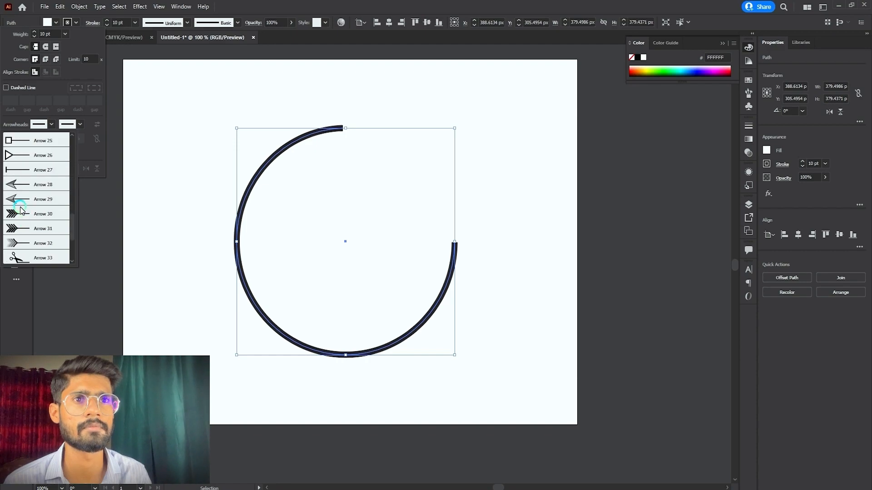
pyautogui.click(18, 200)
pyautogui.click(132, 257)
pyautogui.click(196, 269)
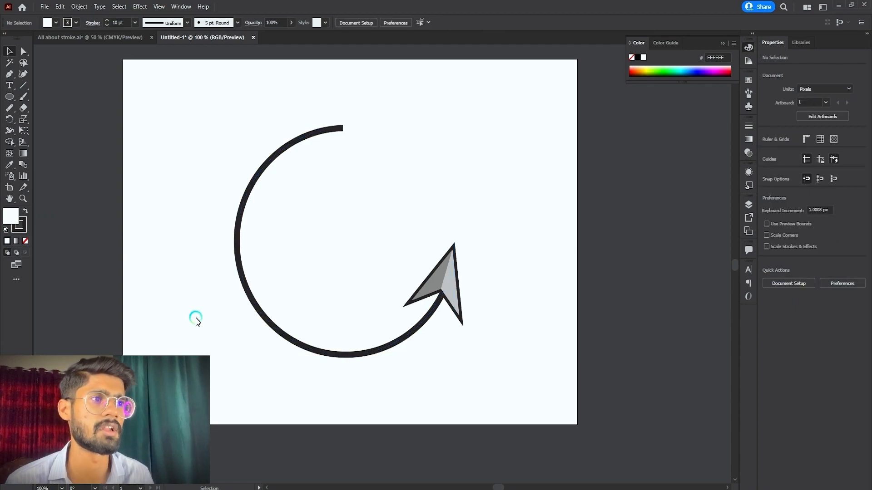
# - Apply the Arrow 32 arrowhead to the end point of the circular path and clear the selection
pyautogui.click(389, 348)
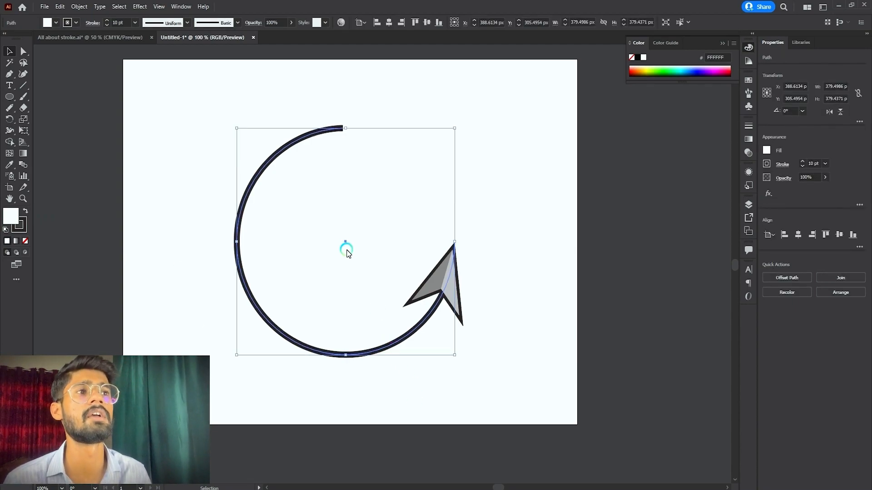
pyautogui.click(97, 24)
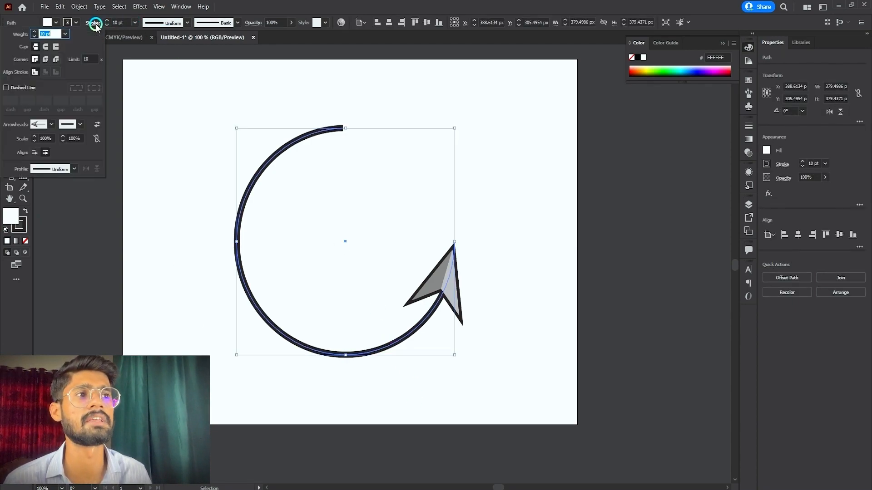
pyautogui.click(79, 125)
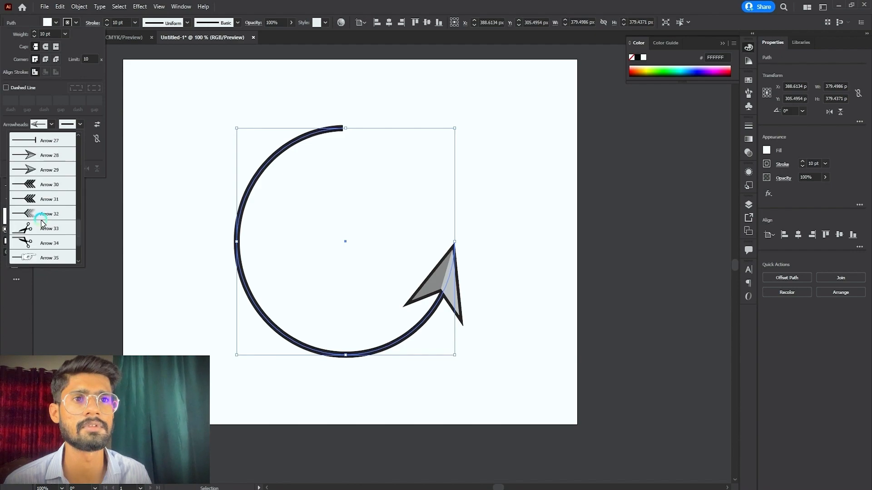
pyautogui.click(27, 214)
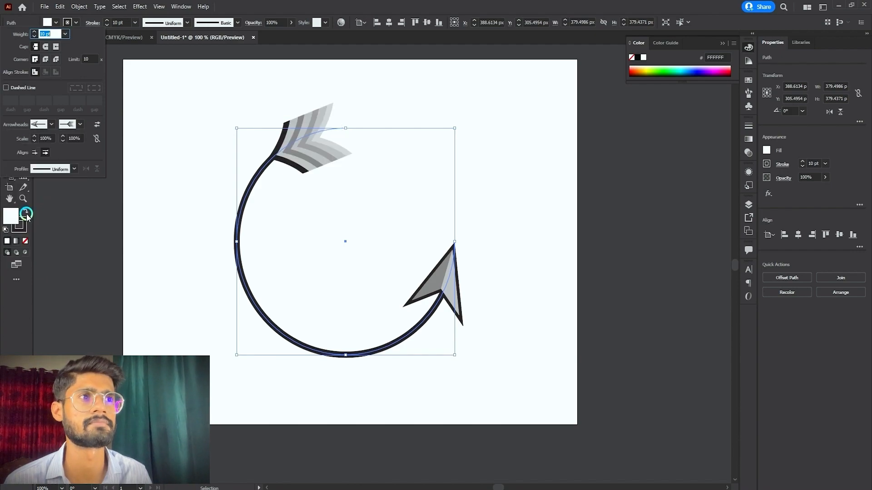
pyautogui.click(113, 227)
pyautogui.click(152, 226)
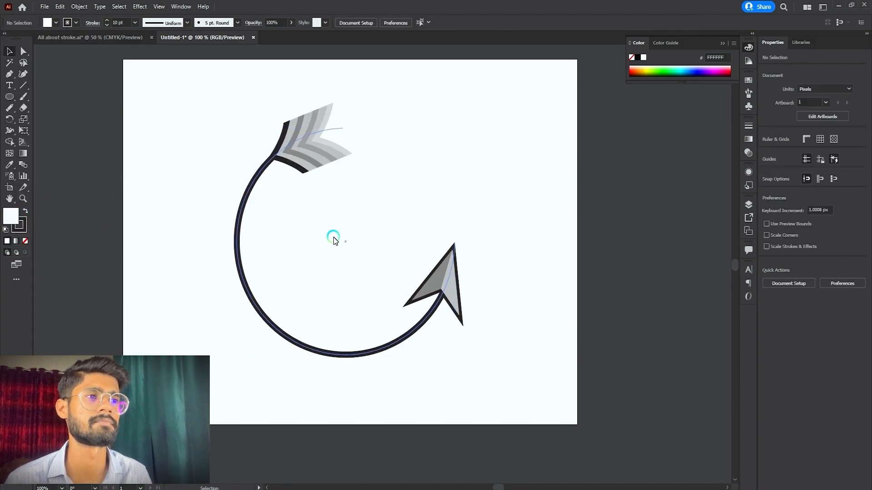
pyautogui.scroll(-1, 316, 233)
pyautogui.scroll(1, 426, 253)
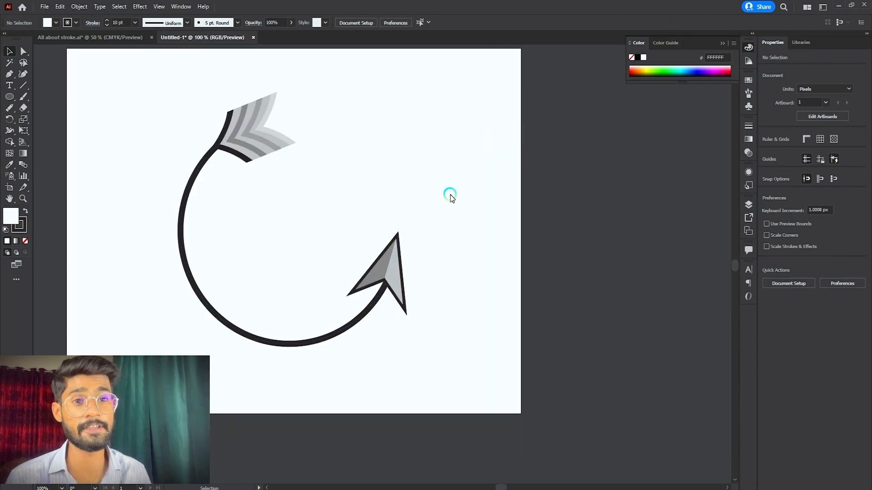